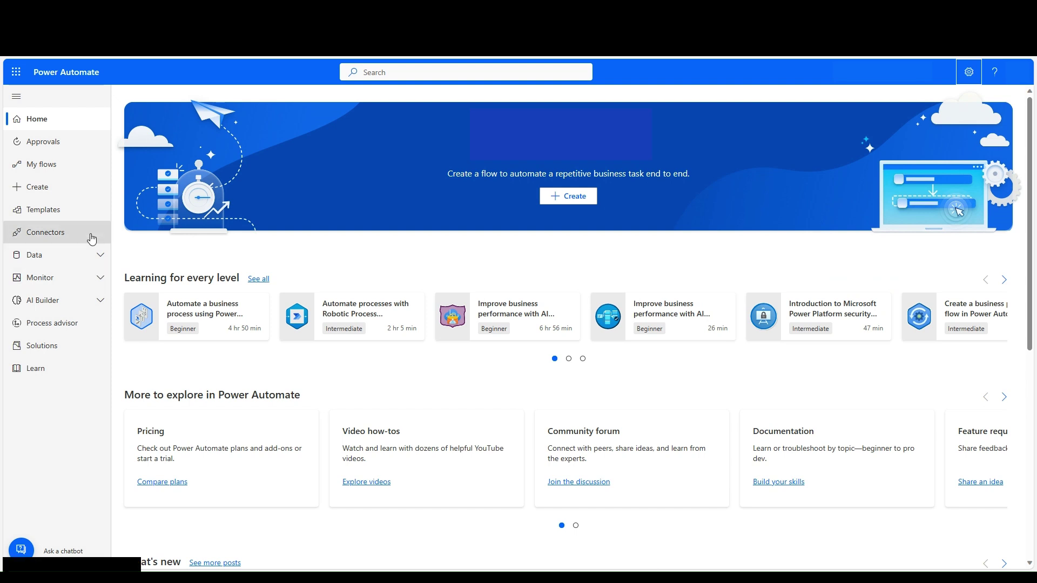
Create a manually triggered instant cloud flow named TranslateDocumentDemo
left_click(78, 188)
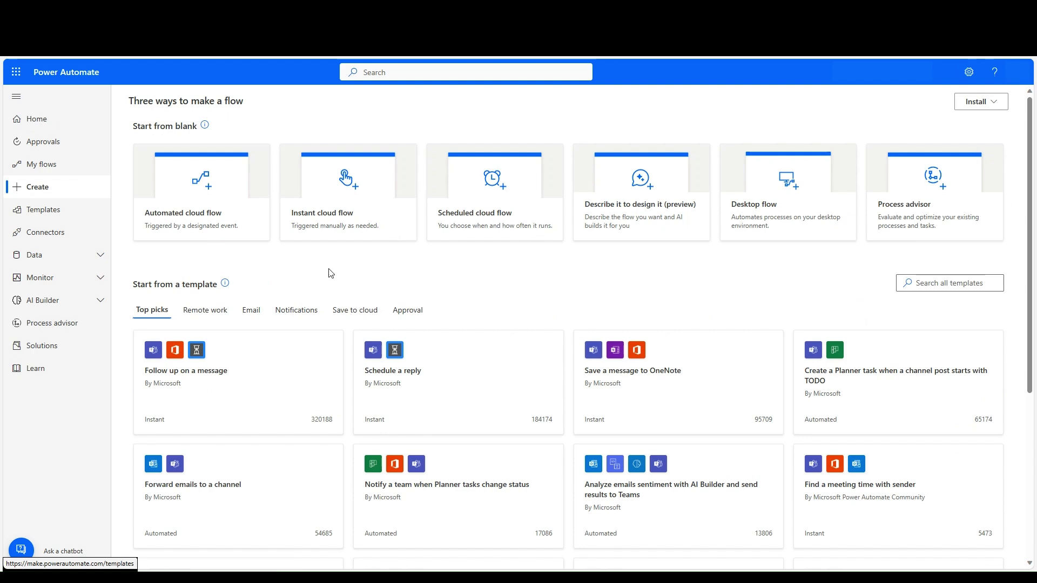
left_click(383, 214)
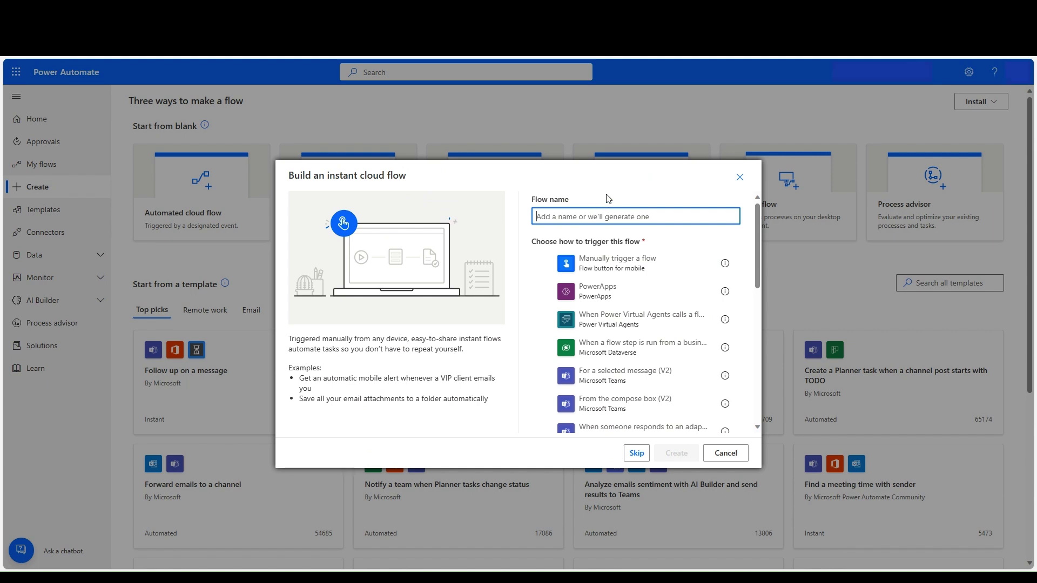
type("TranslateDocument")
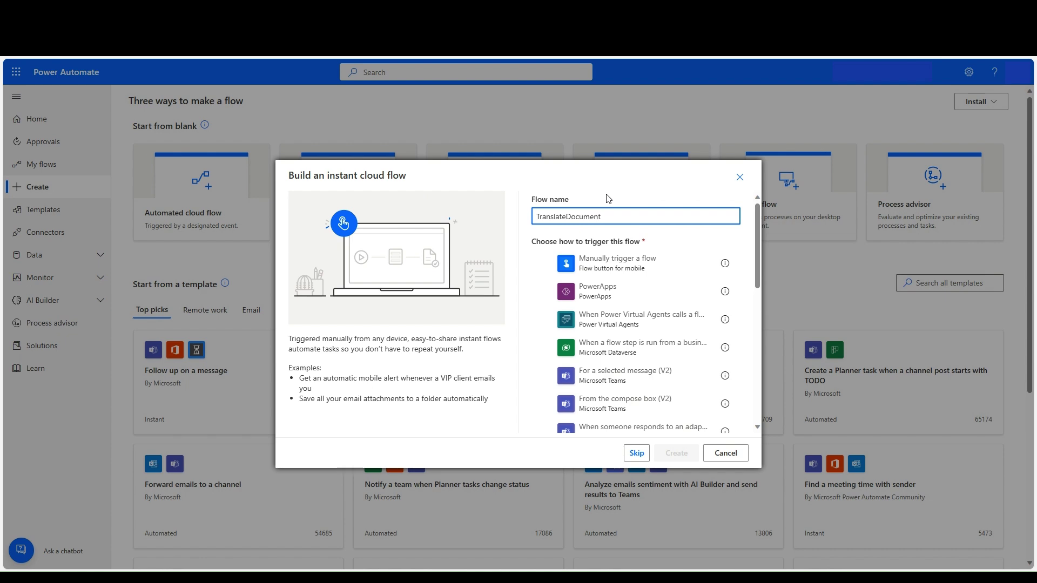
type("Demo")
left_click(625, 265)
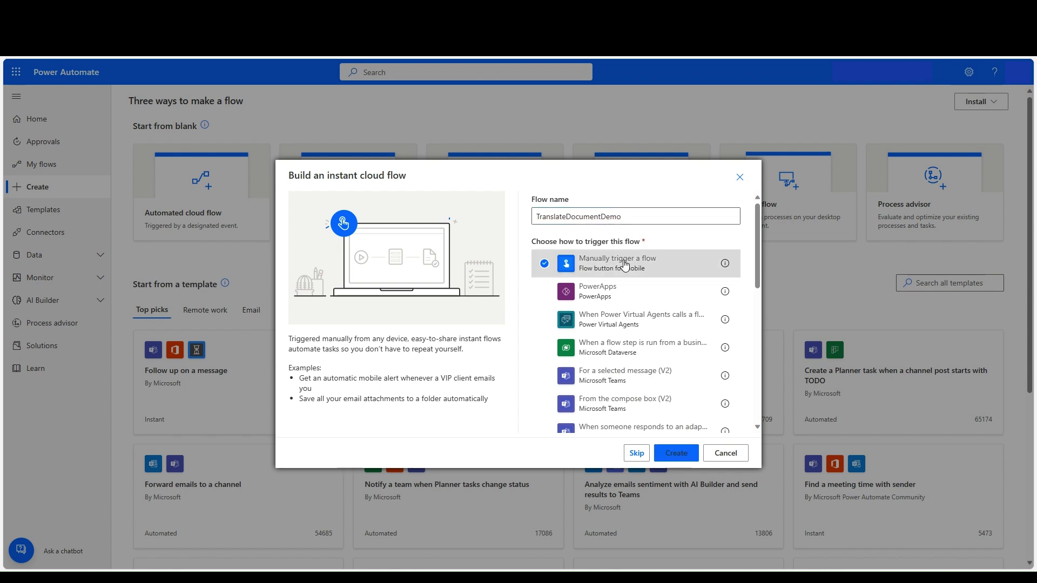
left_click(677, 454)
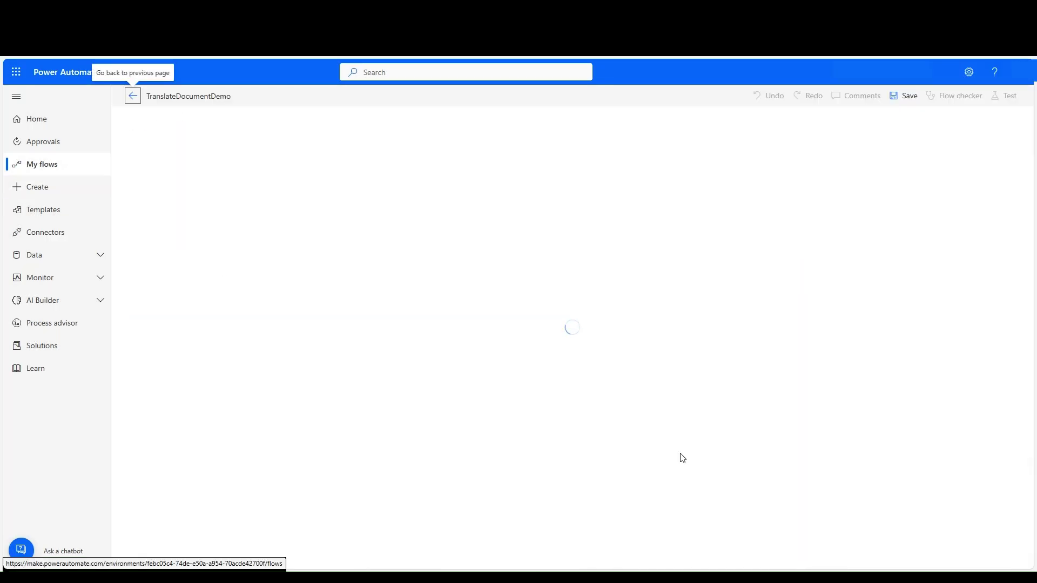
Add a SharePoint Get file content step reading /Shared Documents/DocumentTranslationDemo/users-manual.pdf
left_click(511, 175)
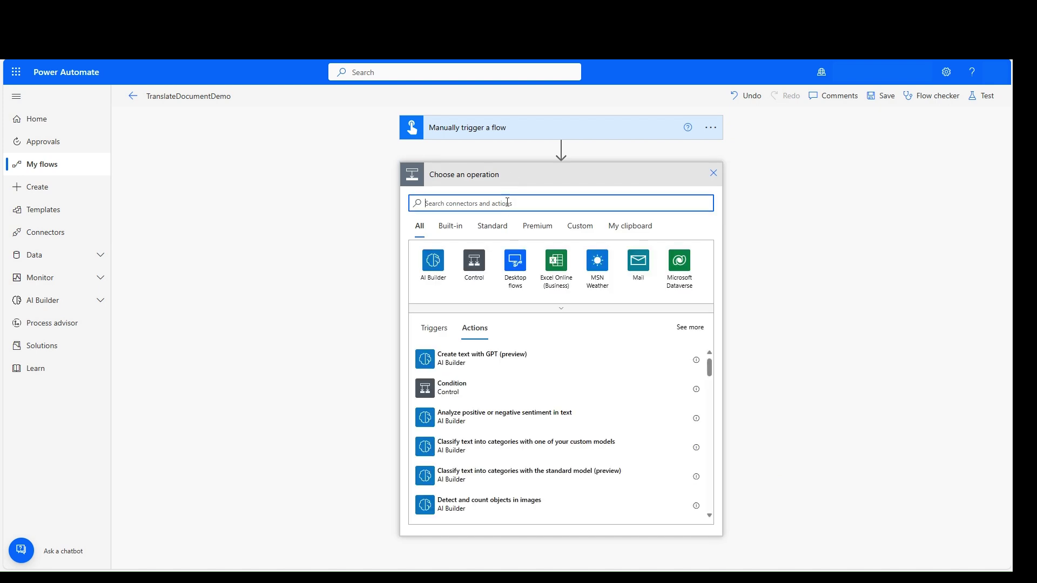
type("SharePoint")
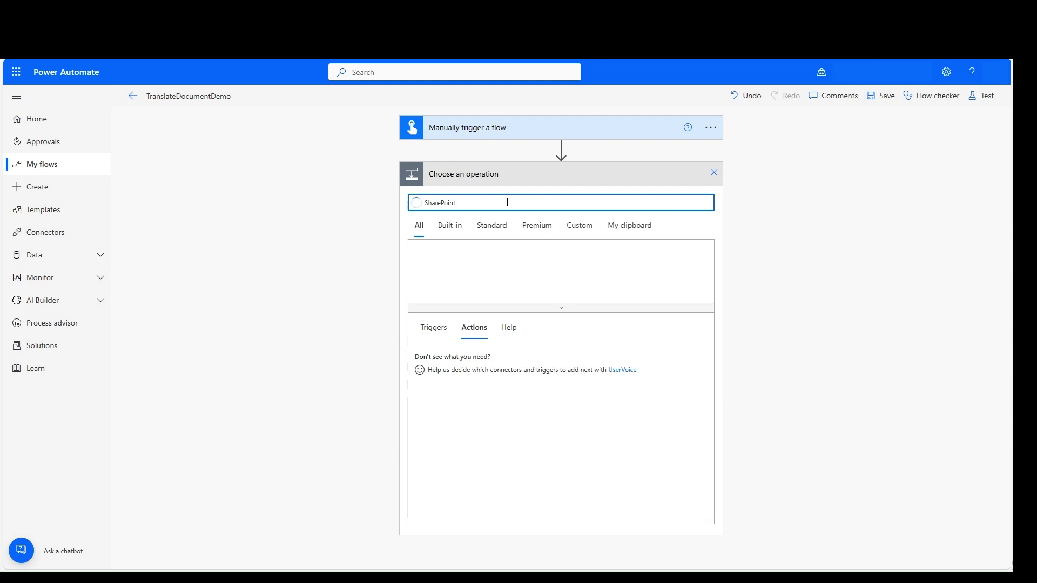
left_click(433, 264)
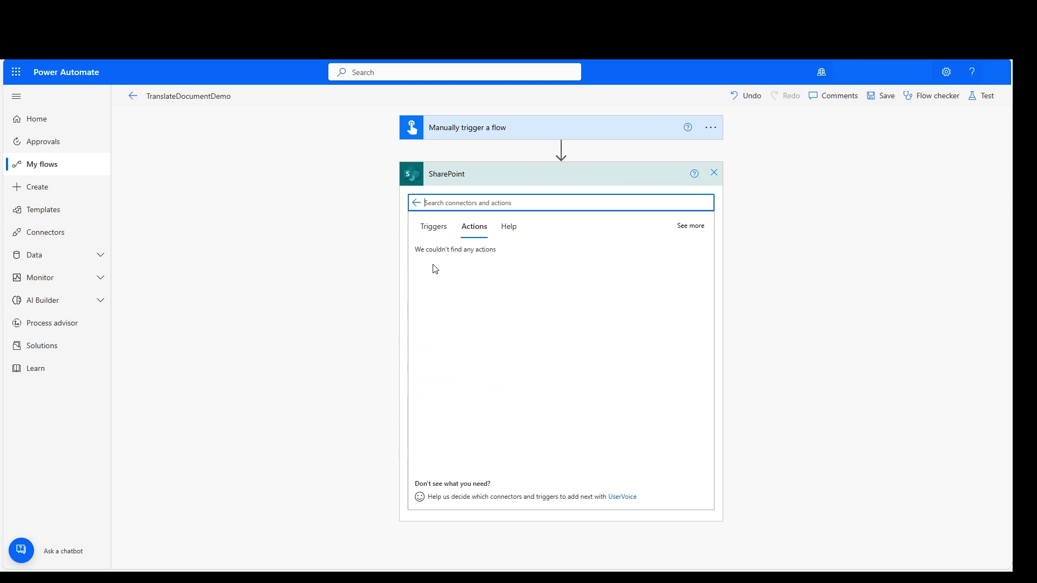
type("Get file")
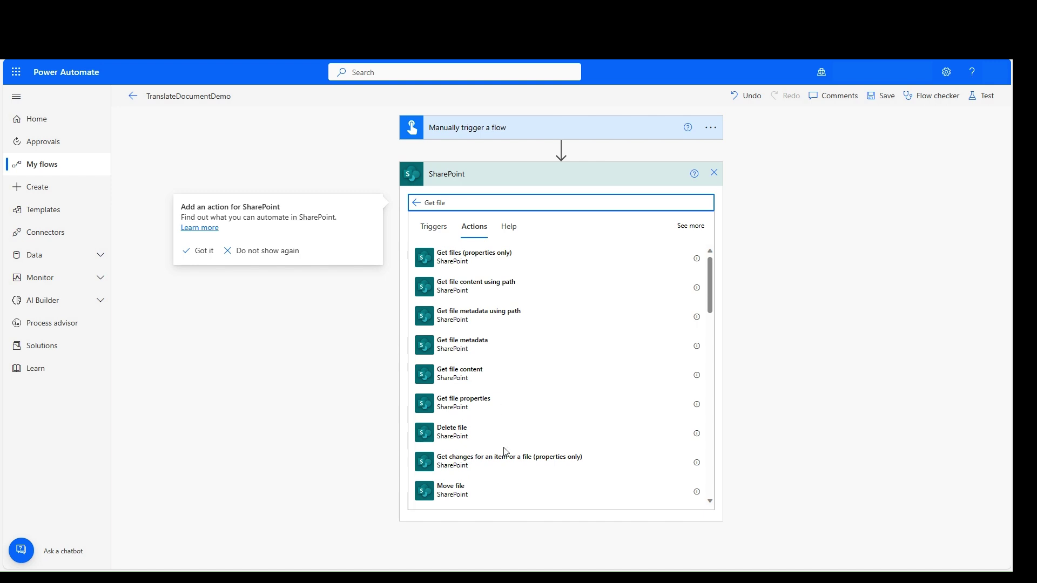
left_click(479, 372)
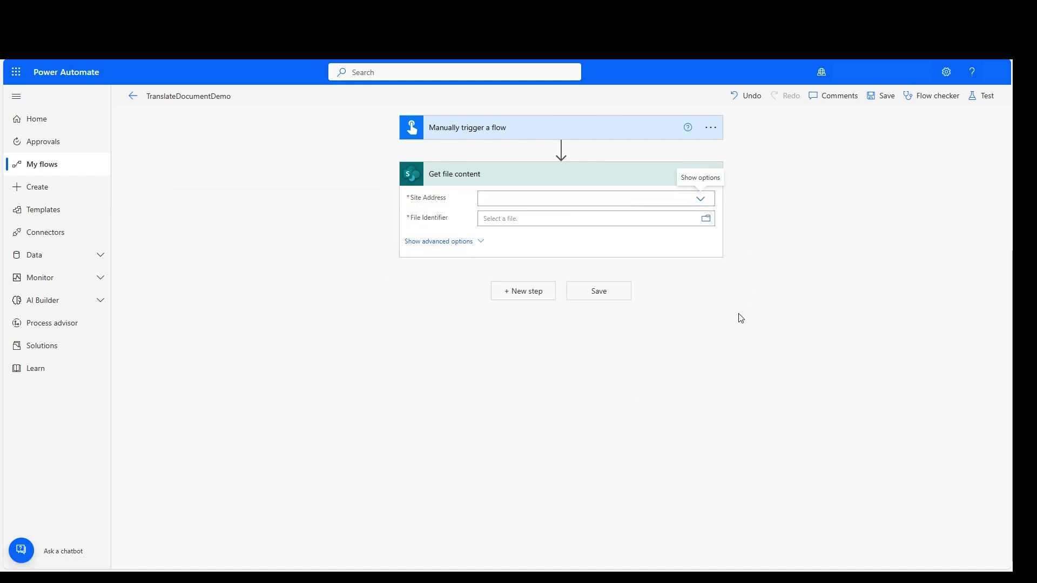
left_click(700, 218)
type("/Shared Documents/DocumentTranslationDemo/users-manual.pdf")
left_click(545, 398)
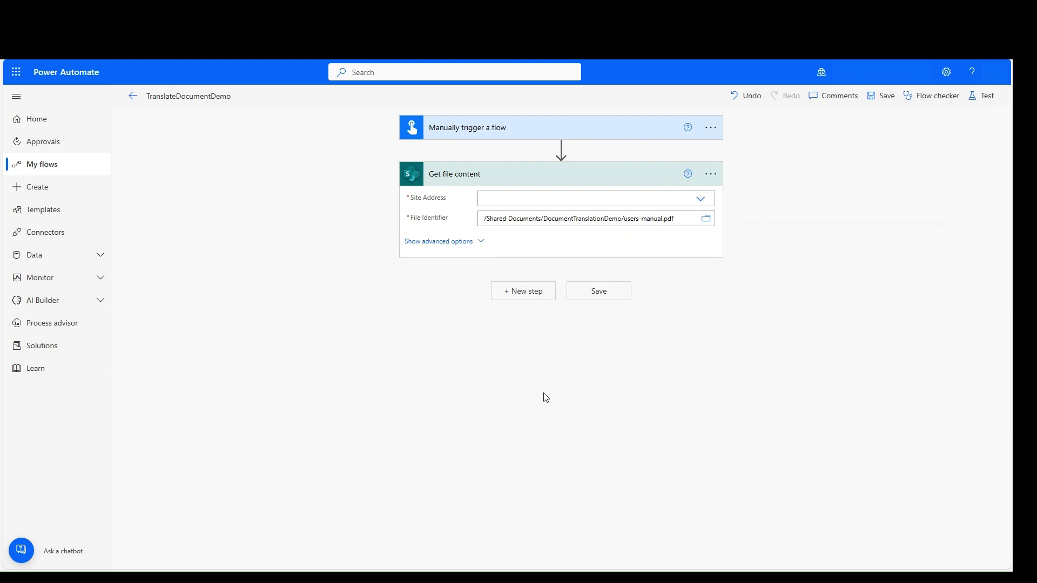
Add an Azure Blob Storage Create blob (V2) step after Get file content
left_click(514, 297)
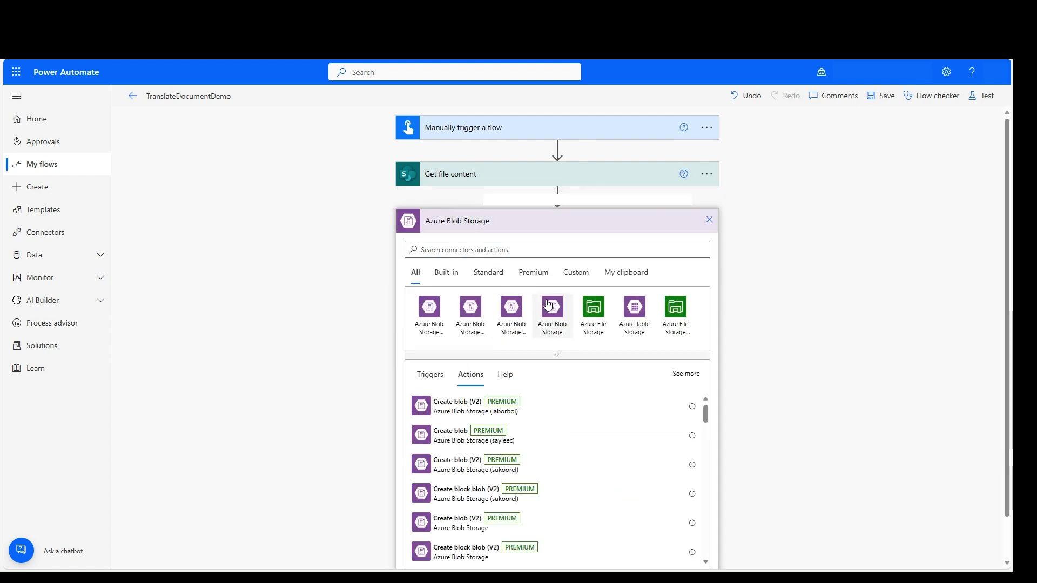
left_click(546, 302)
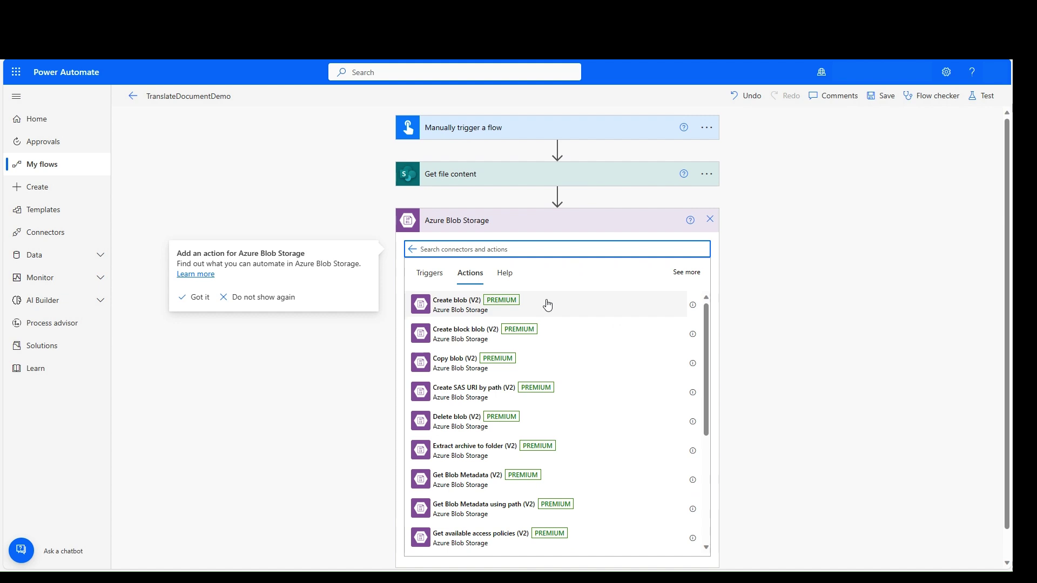
left_click(547, 305)
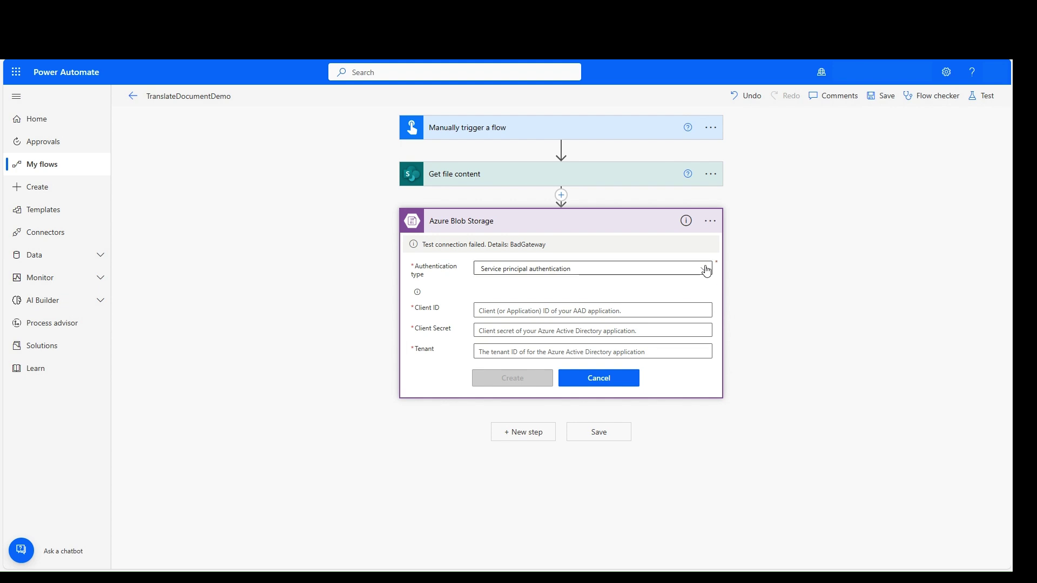
Connect the blob step using Azure AD Integrated authentication and sign in
left_click(706, 270)
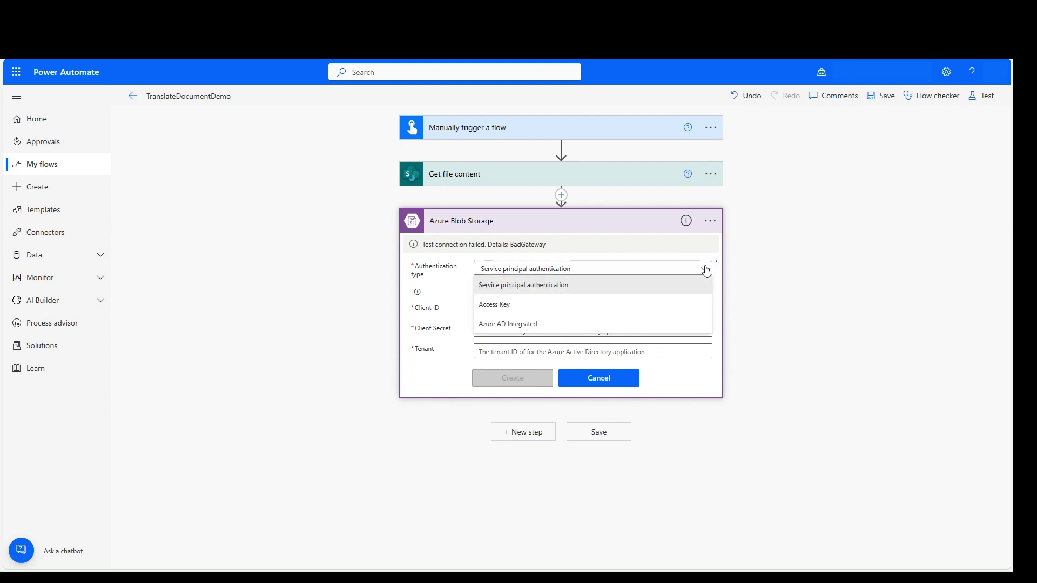
left_click(555, 325)
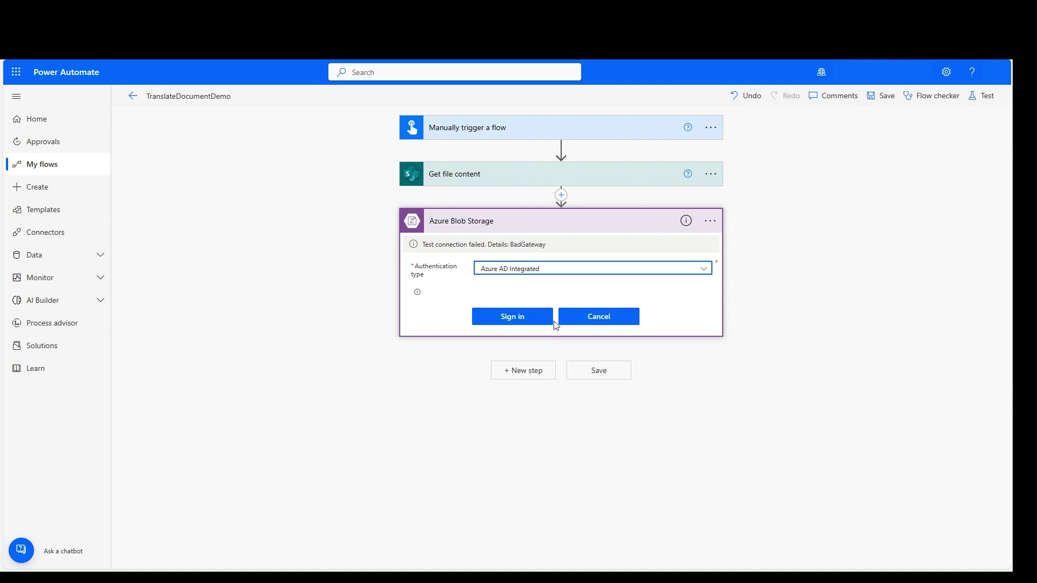
left_click(517, 319)
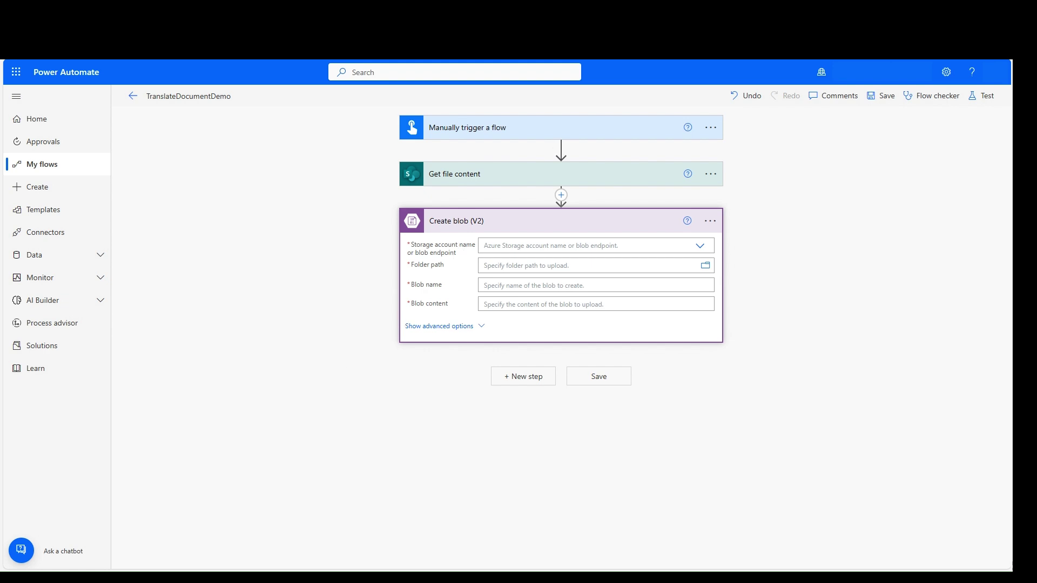
Point Create blob (V2) at storage account translatorstoragetest and folder /source
left_click(556, 246)
left_click(562, 276)
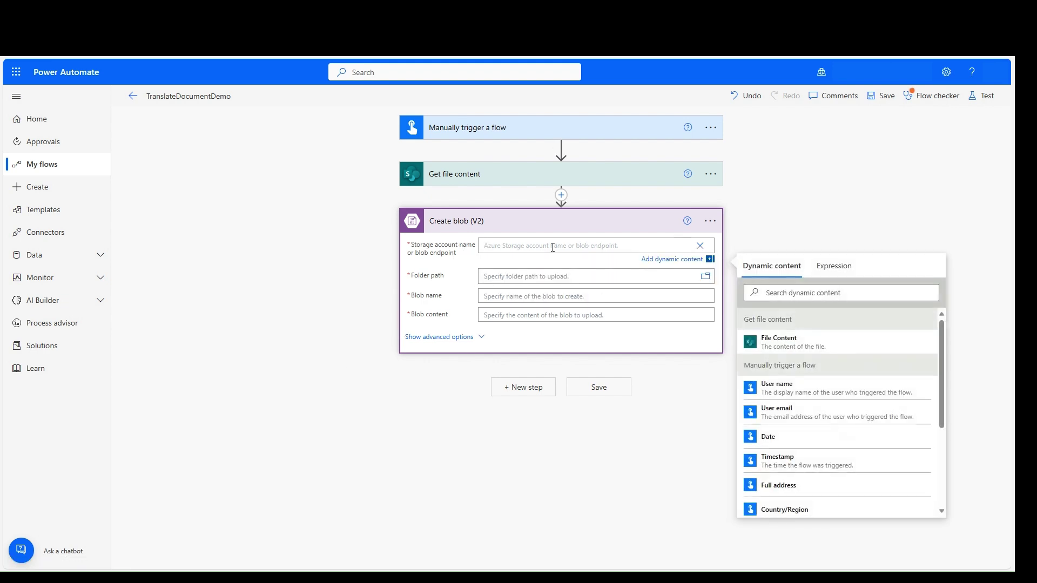
type("translatorstoragetest")
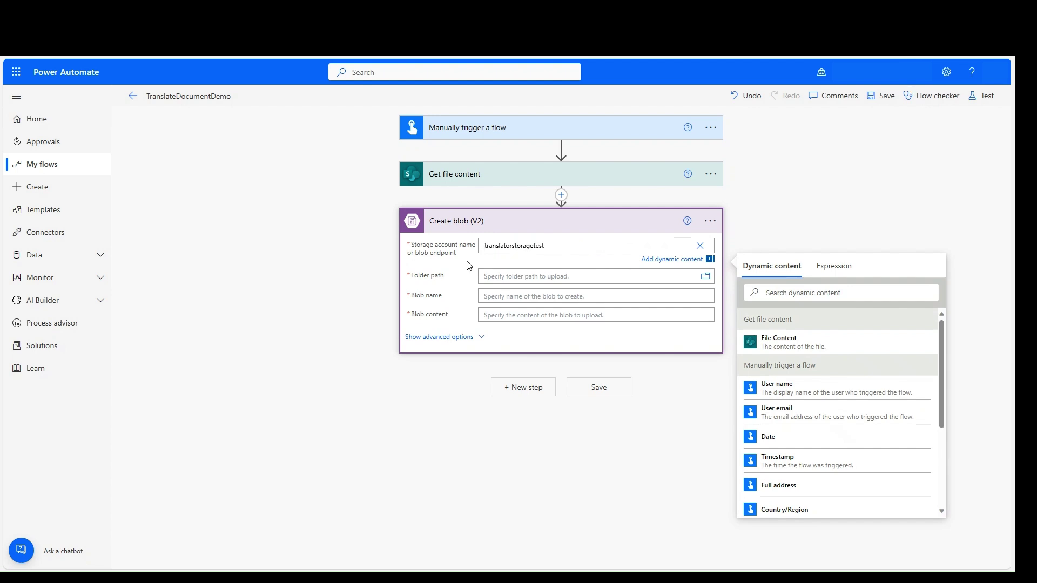
left_click(469, 266)
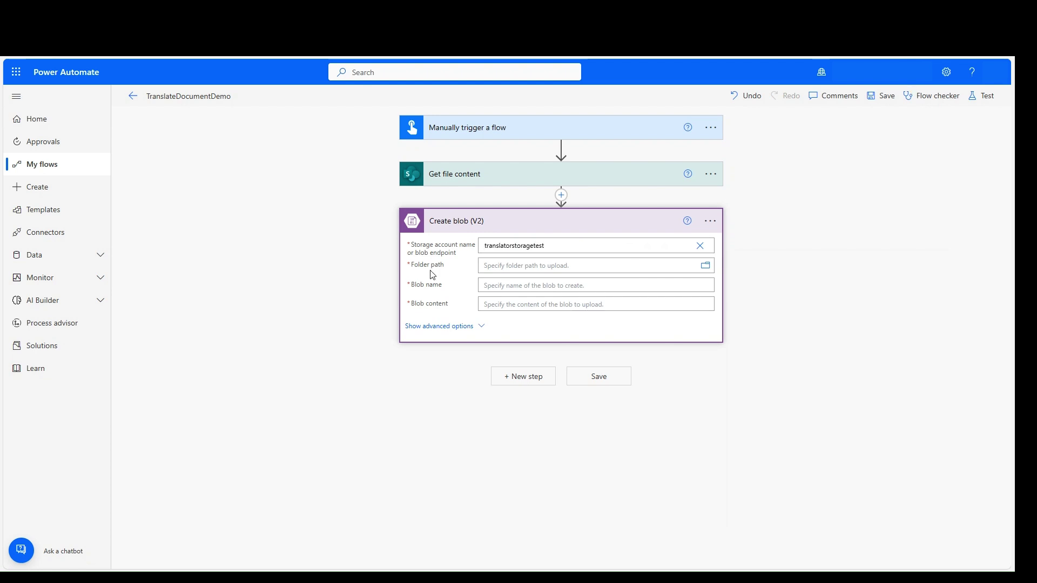
left_click(514, 265)
type("/source")
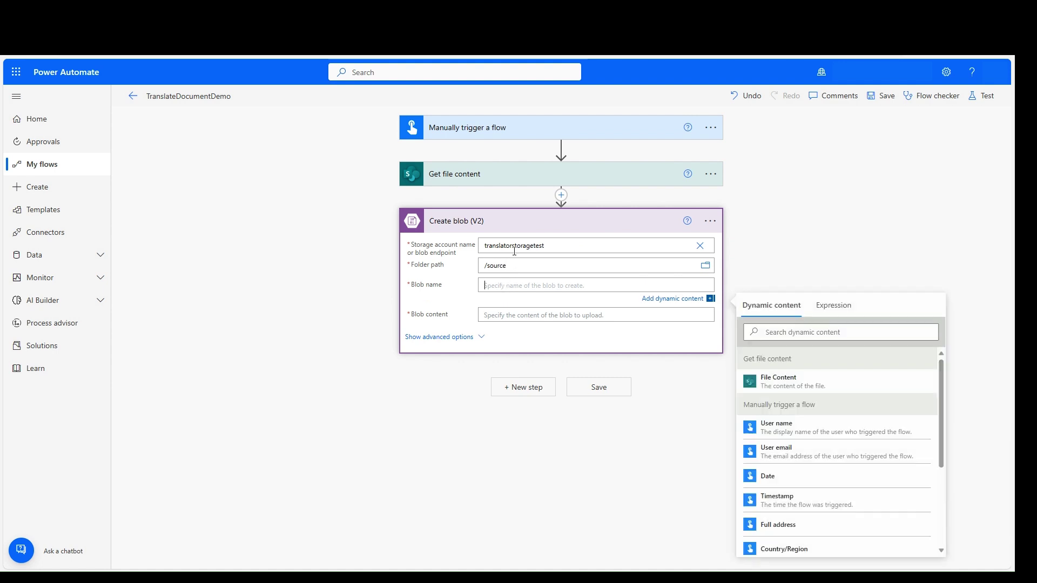
Name the blob users-manual.pdf and use the SharePoint File Content as its content
left_click(527, 179)
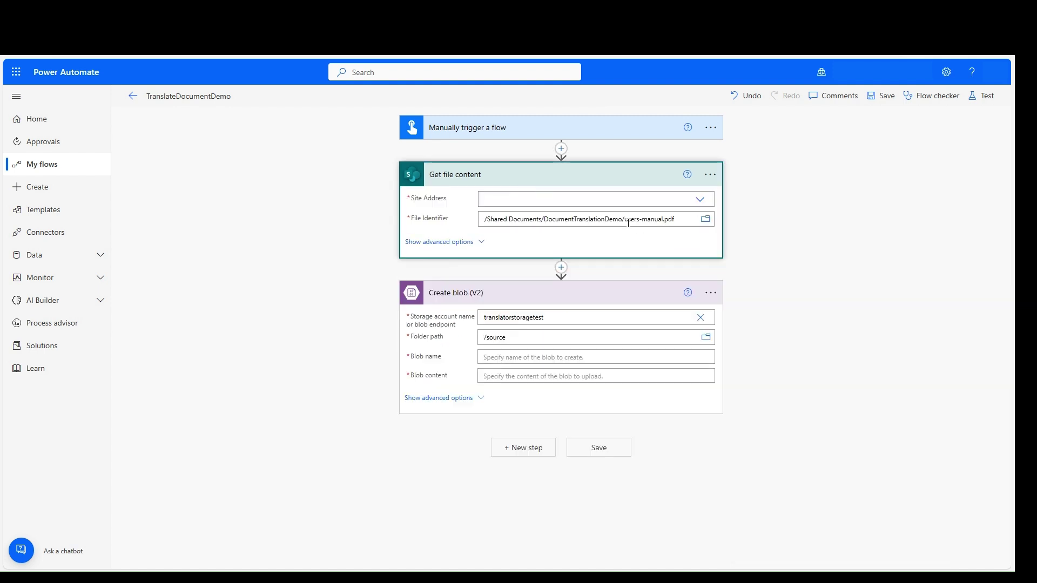
left_click(500, 358)
type("us")
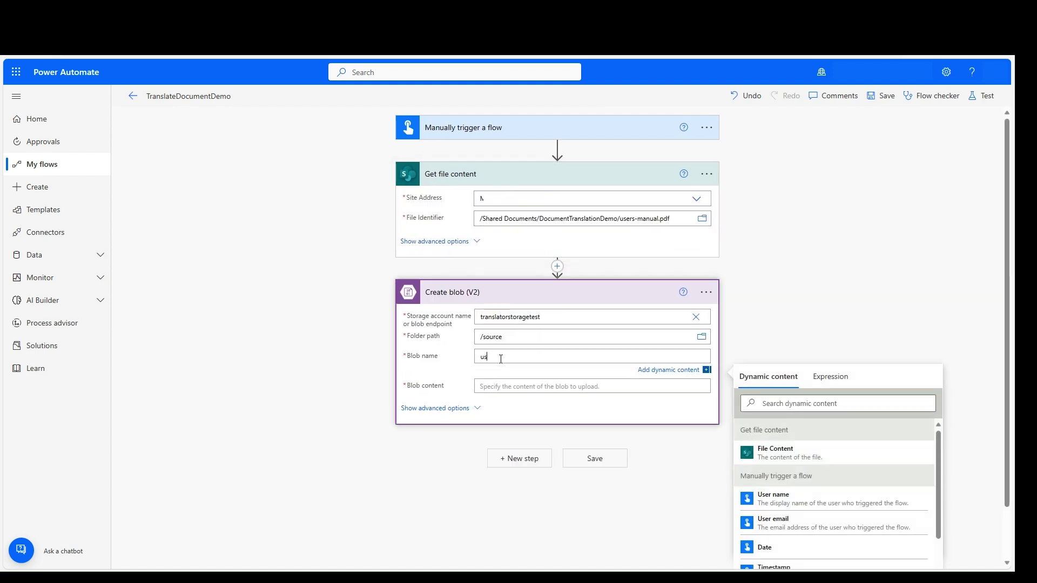
type("ers-manual.pdf")
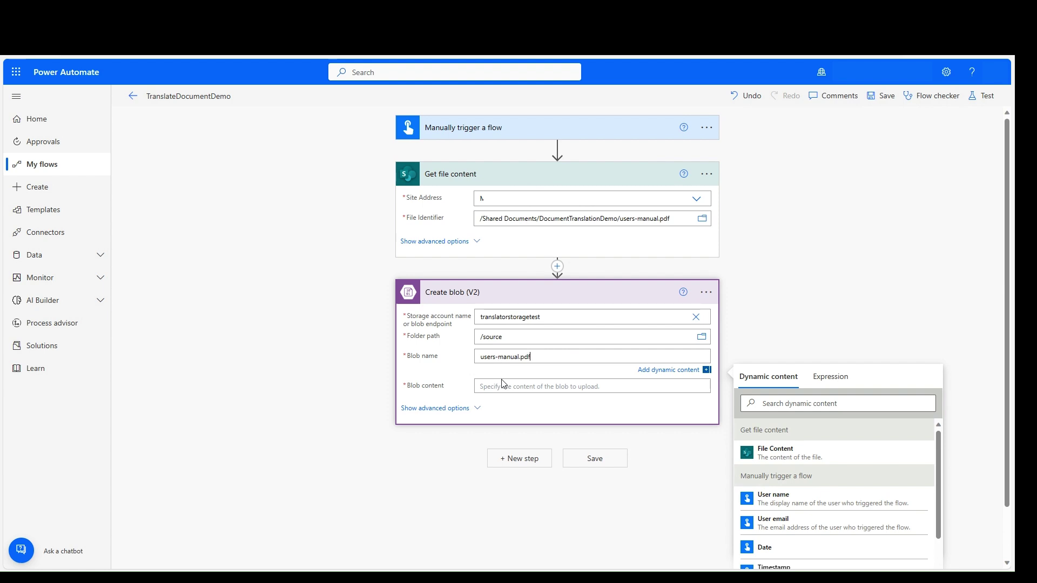
left_click(502, 384)
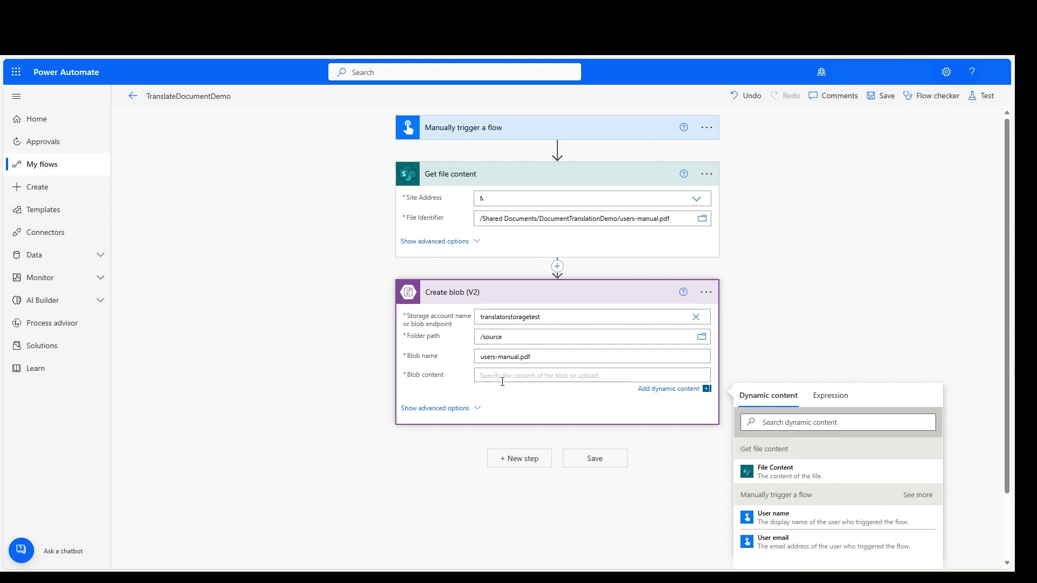
left_click(773, 476)
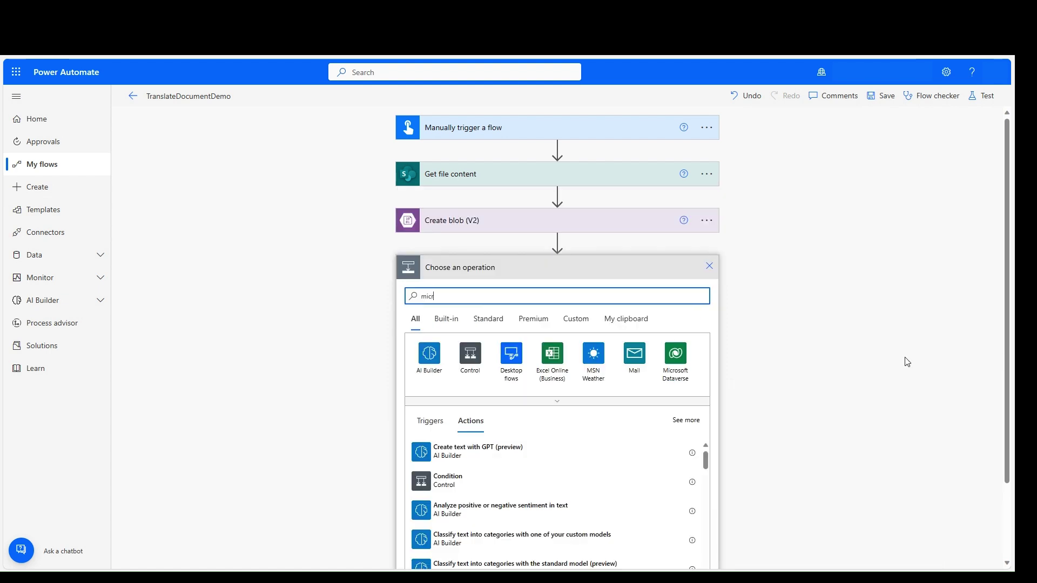
Add the Microsoft Translator V3 Start document translation action
type("osoft ")
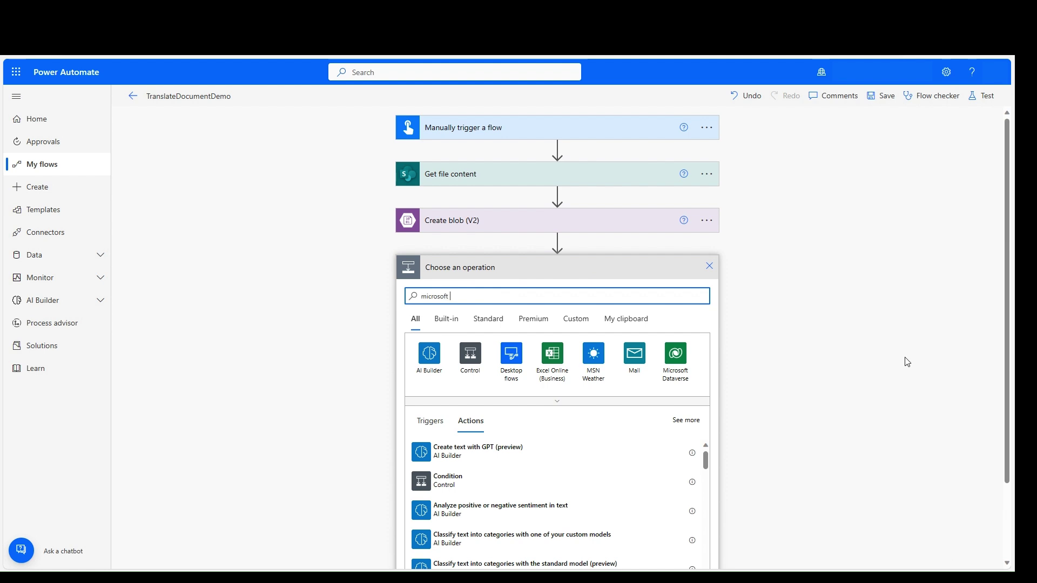
type("translator")
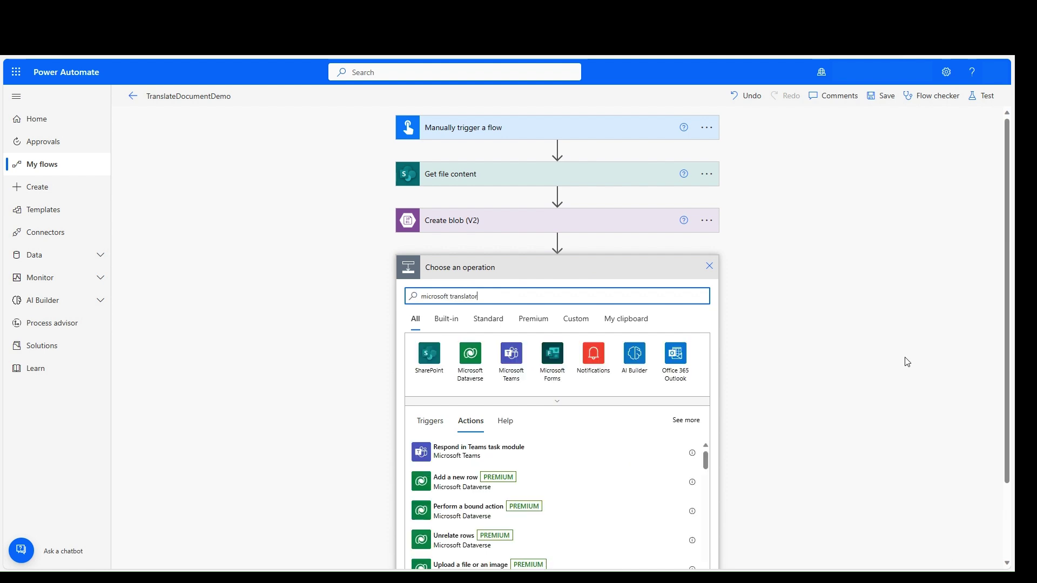
type(" v3")
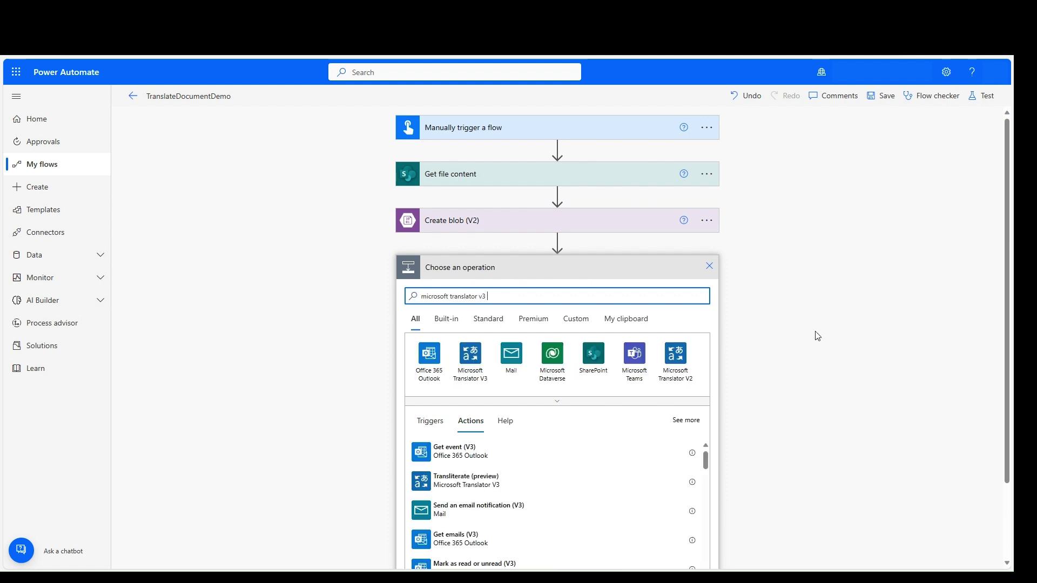
left_click(463, 352)
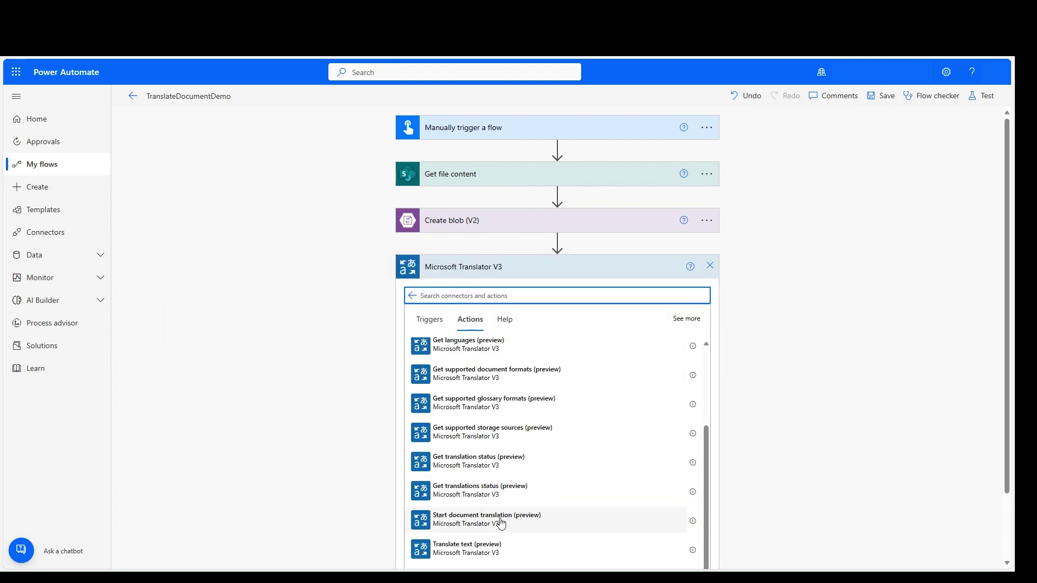
left_click(501, 520)
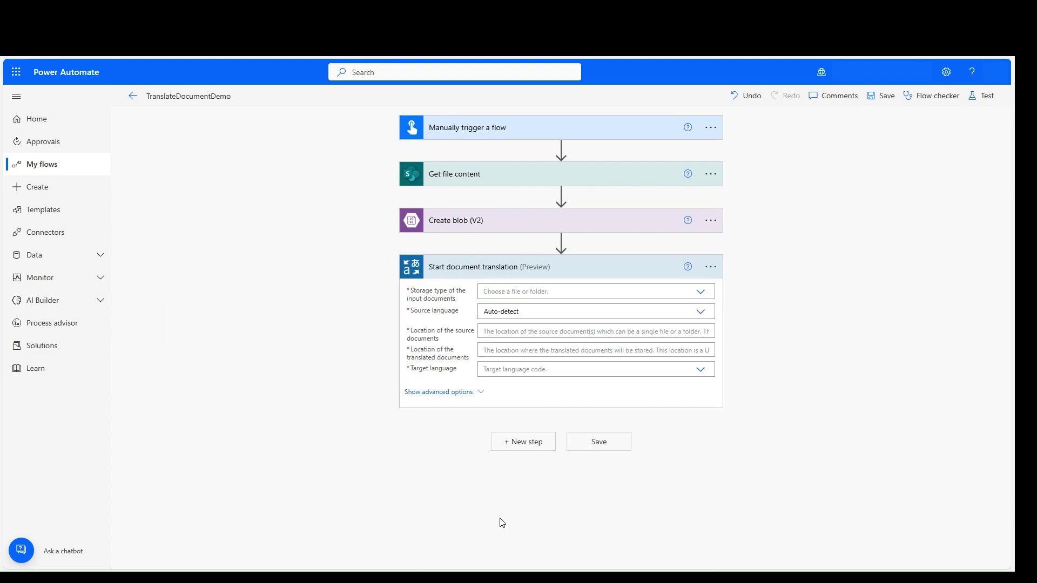
Create Translator connection TranslateDocument with the resource key and resource name translatorresourcetest
left_click(710, 267)
left_click(793, 527)
type("TranslateDocument")
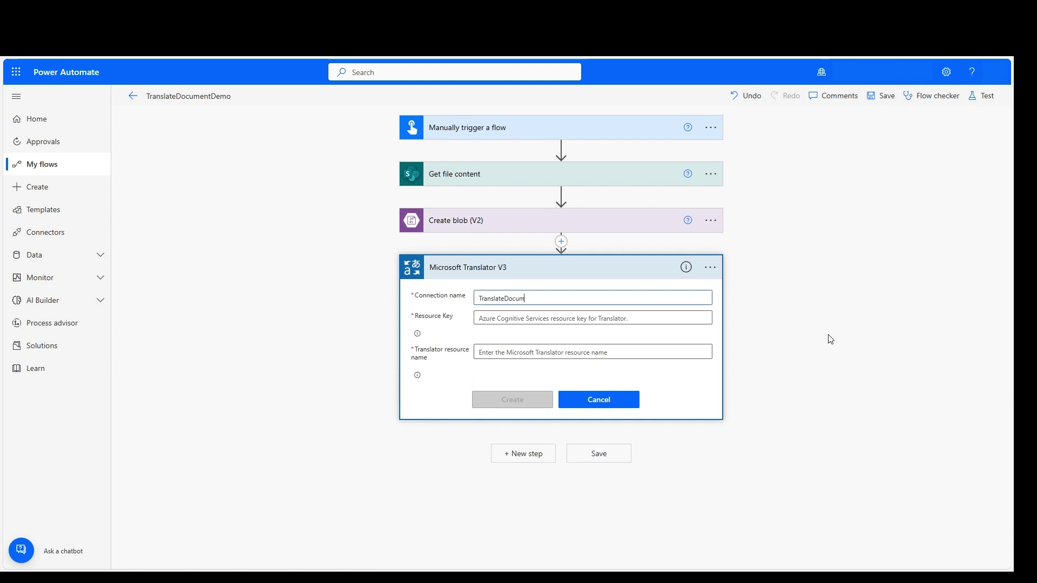
left_click(599, 321)
key("ctrl+v")
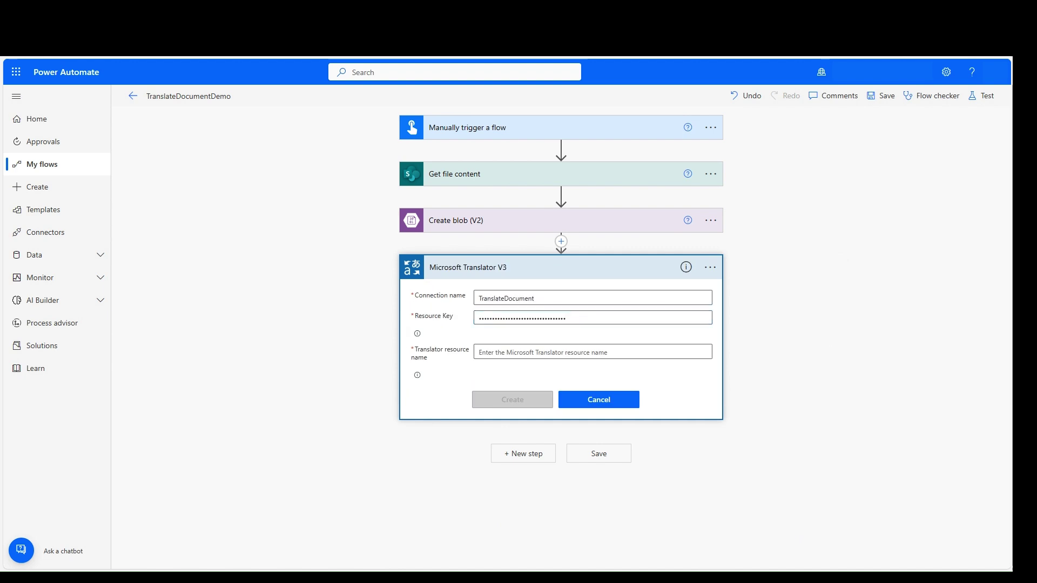
key("Tab")
type("translatorresourcetest")
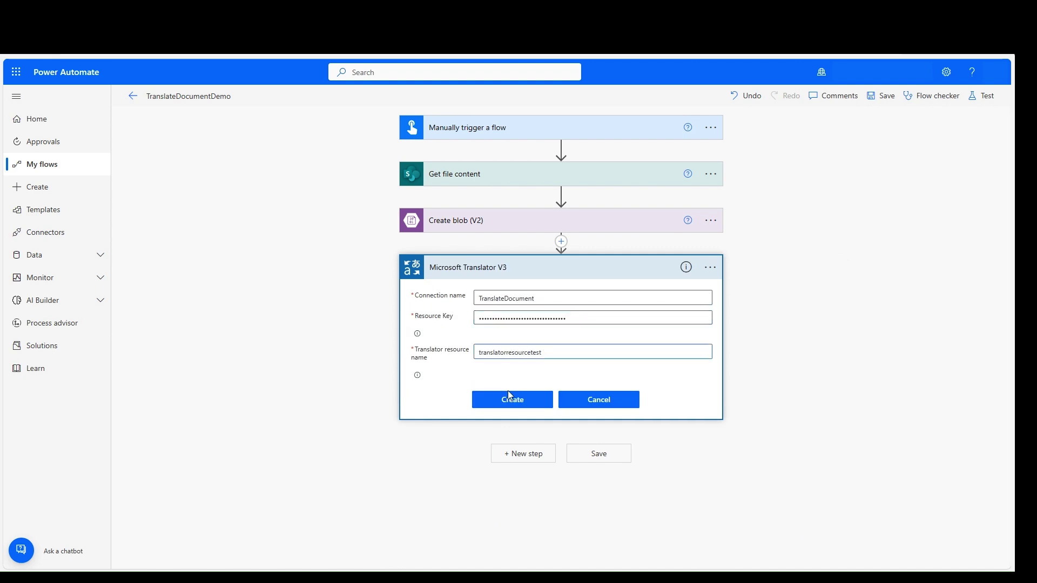
left_click(509, 396)
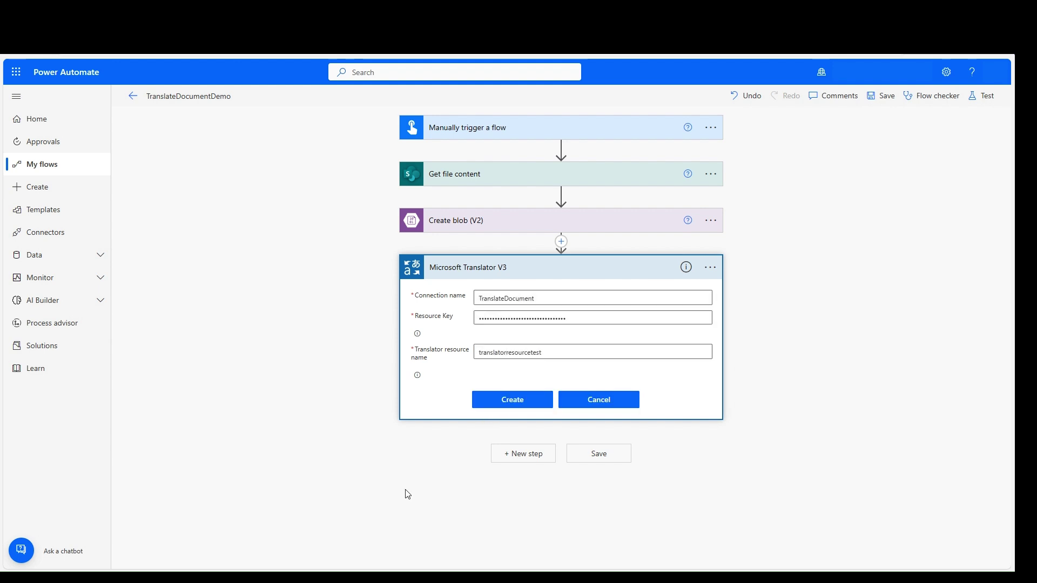
Set the translation storage type to File and look up the source container's URL in its properties
left_click(704, 294)
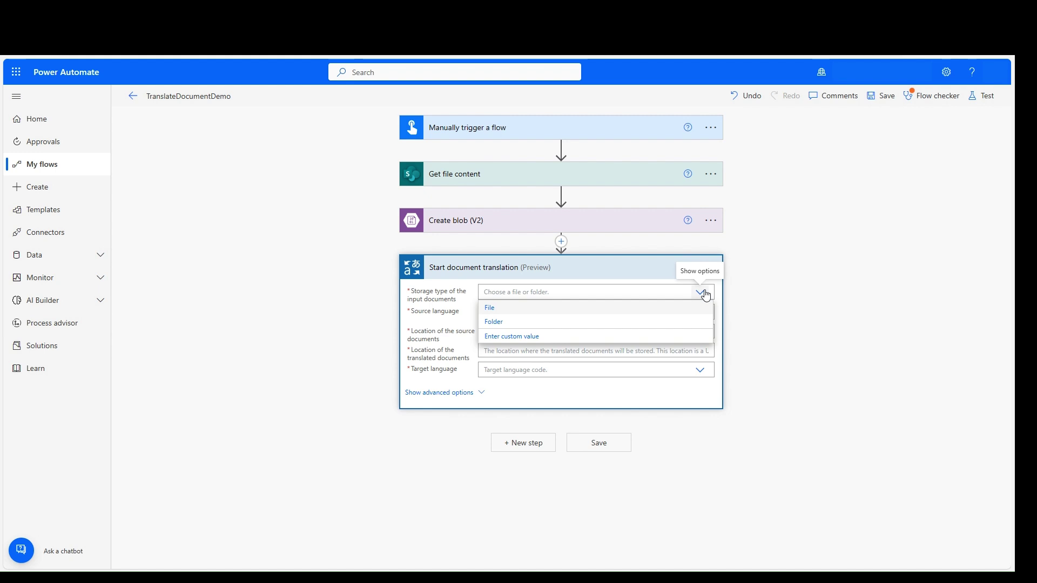
left_click(680, 307)
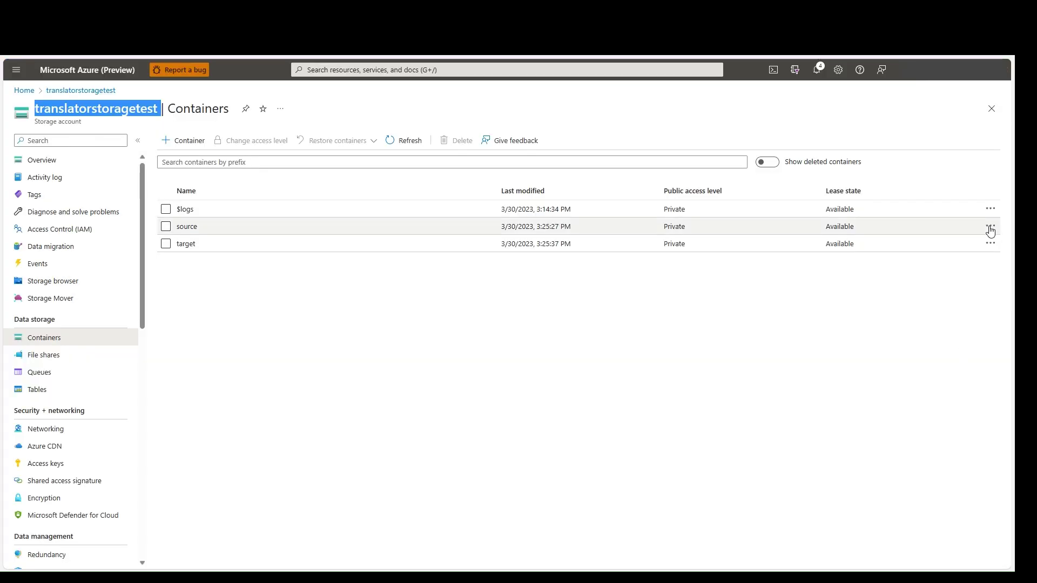
left_click(990, 227)
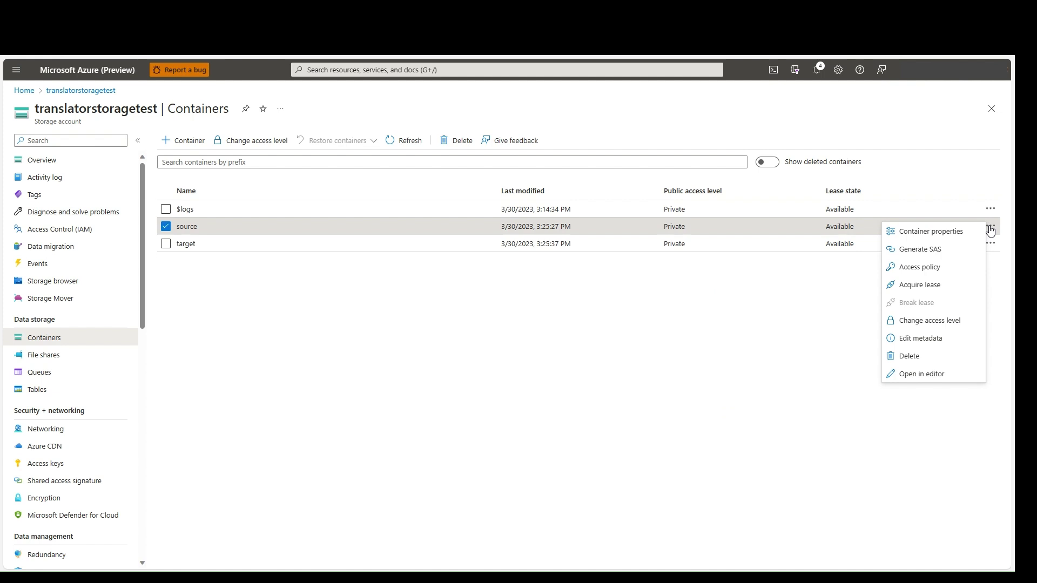
left_click(967, 231)
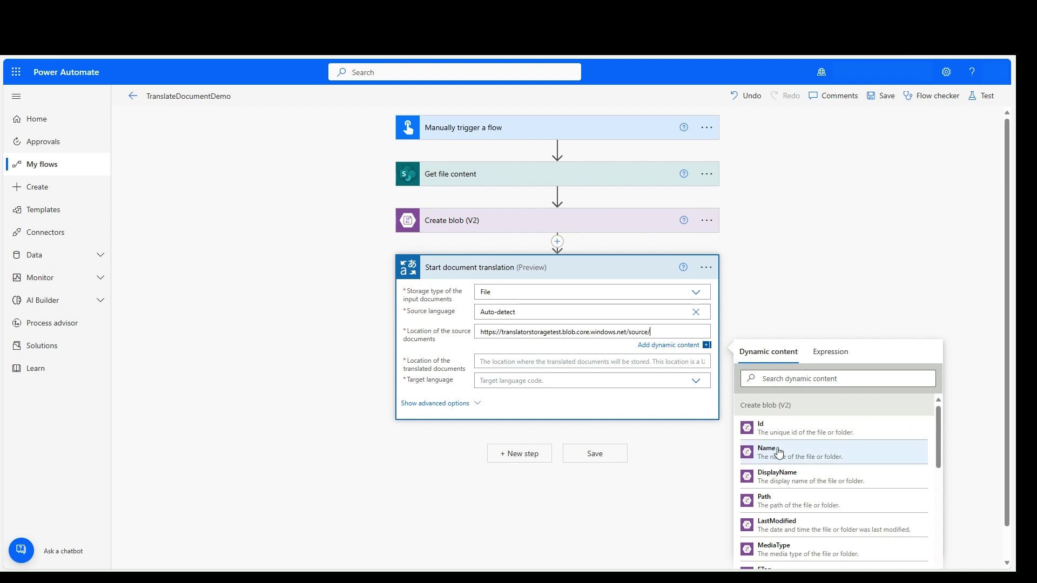
Append the blob Name to the source URL, set the target container location, and choose Japanese
left_click(779, 452)
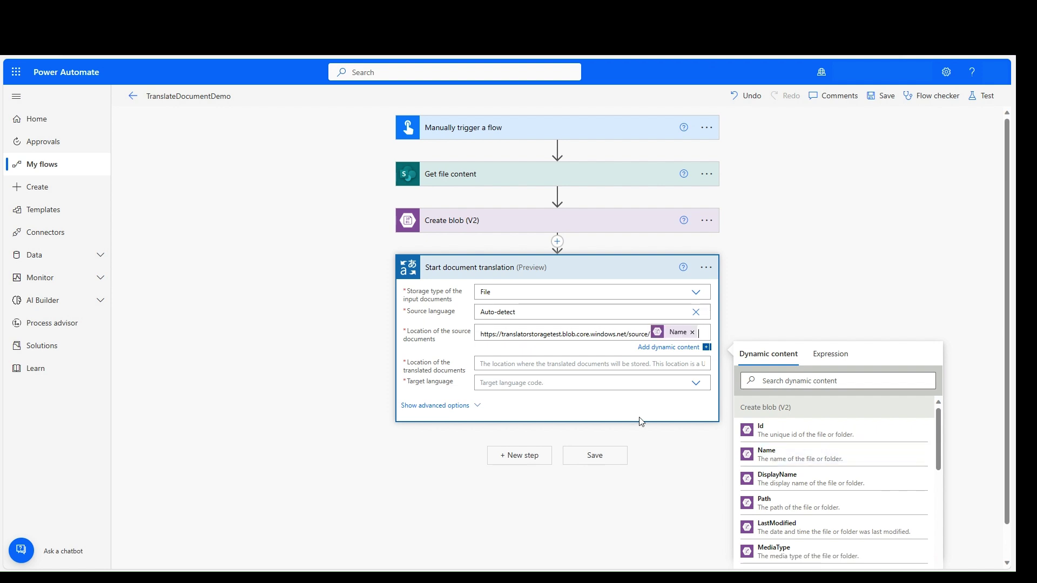
left_click(494, 372)
left_click(561, 373)
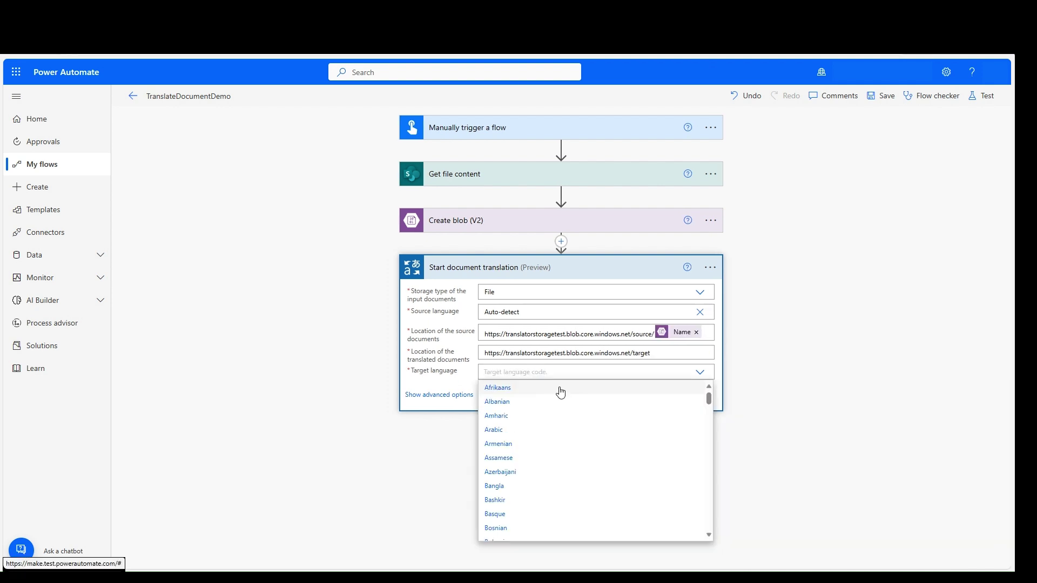
type("japa")
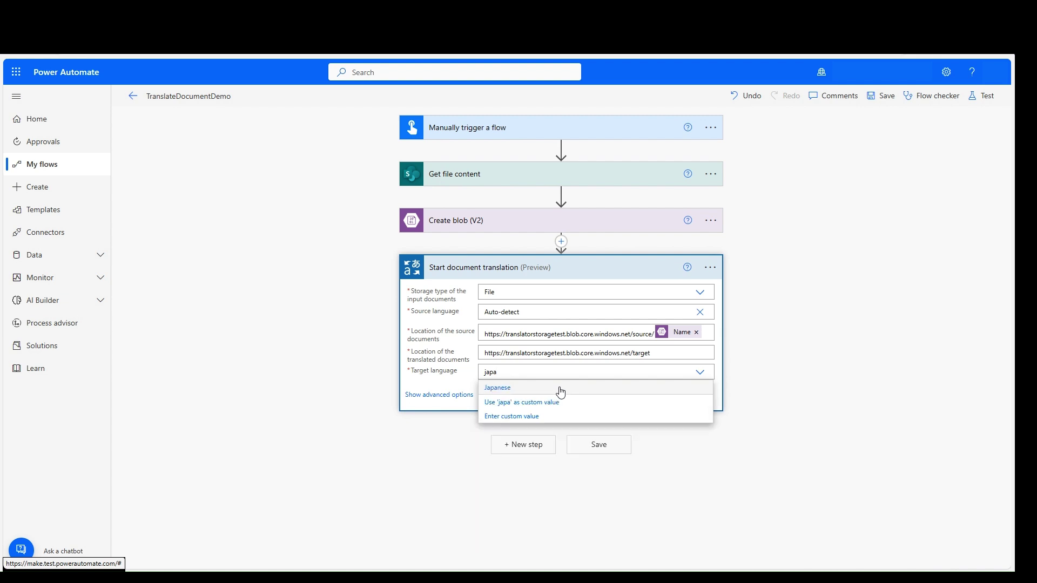
left_click(560, 388)
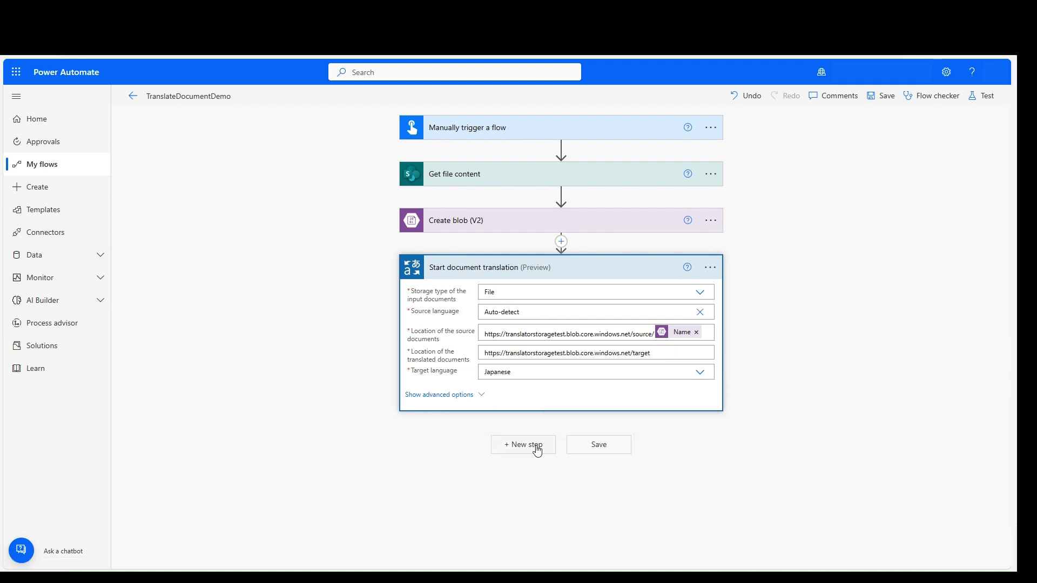
Add a Delay step waiting 1 minute after the translation
left_click(537, 449)
type("delay")
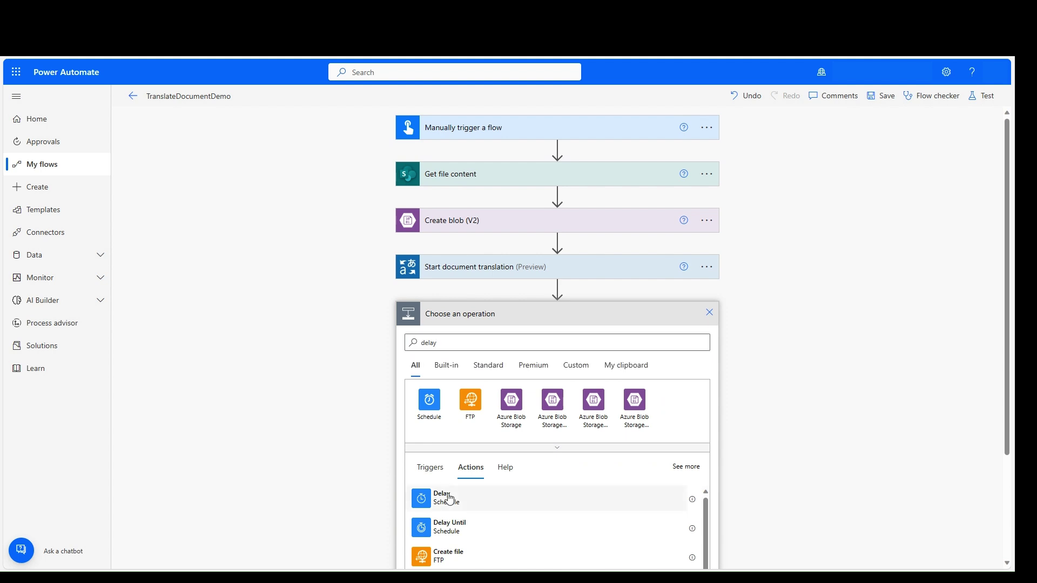
left_click(441, 496)
left_click(538, 337)
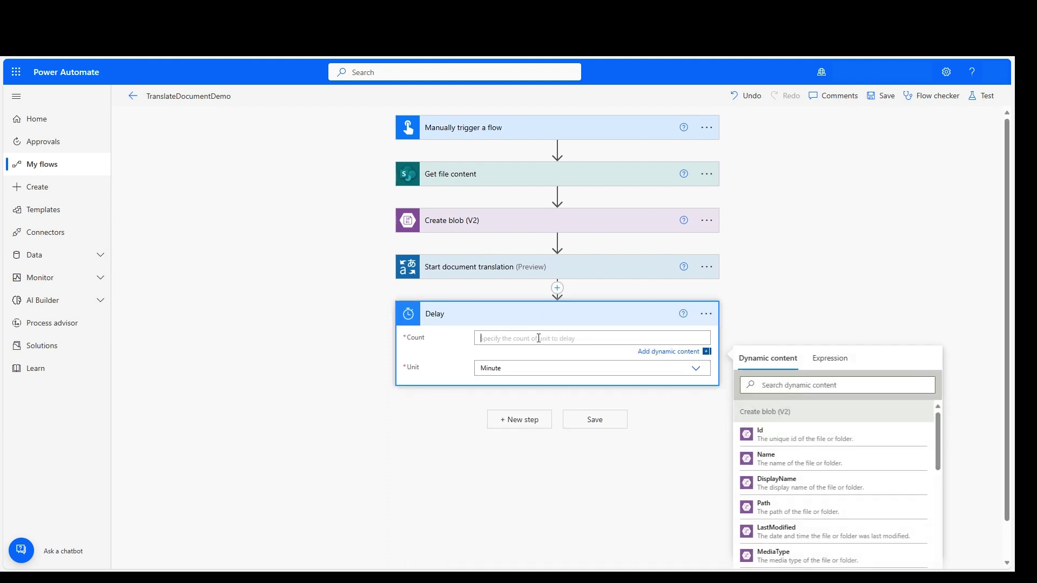
type("1")
left_click(463, 439)
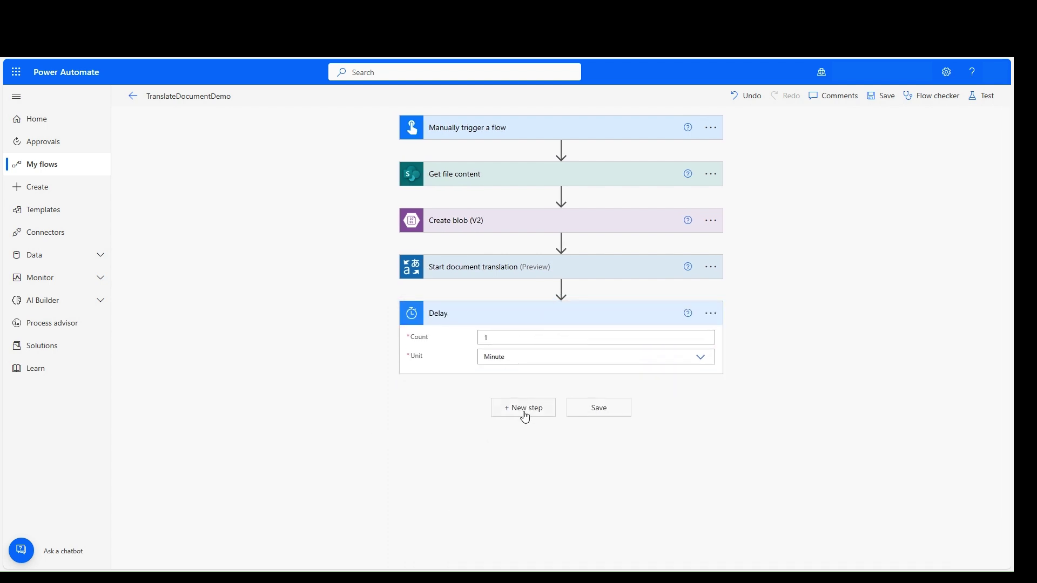
Add Get documents status with Operation ID body('Start_document_translation').OperationID
left_click(525, 416)
type("microsoft translator v3")
left_click(470, 446)
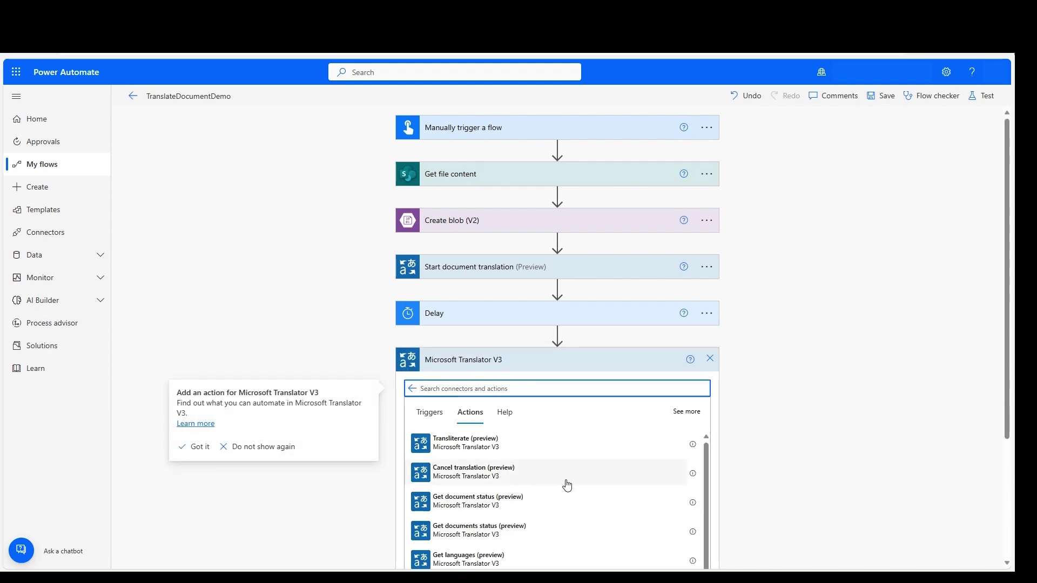
left_click(487, 532)
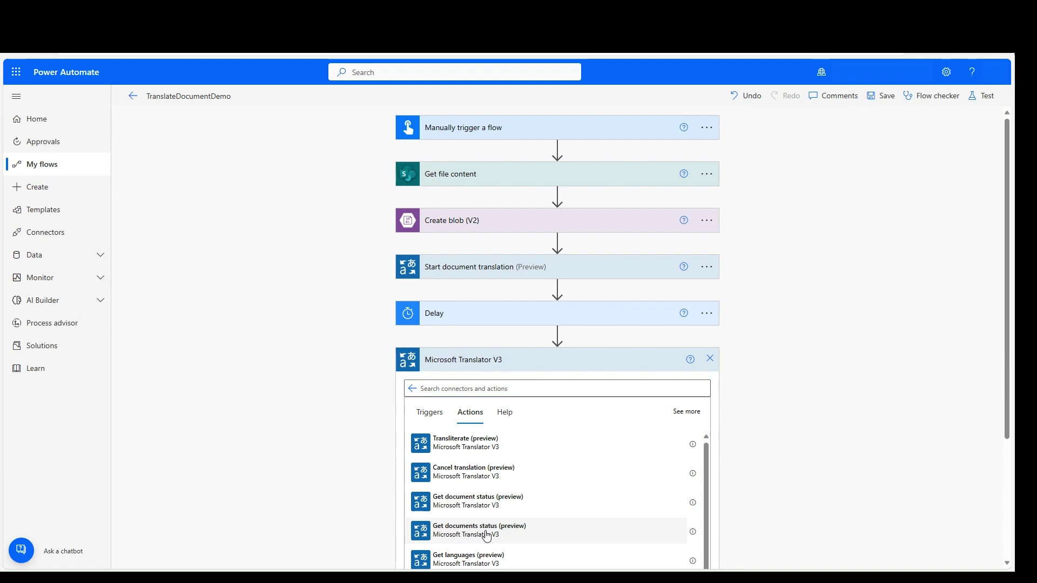
left_click(830, 405)
type("body('Start_document_translation')")
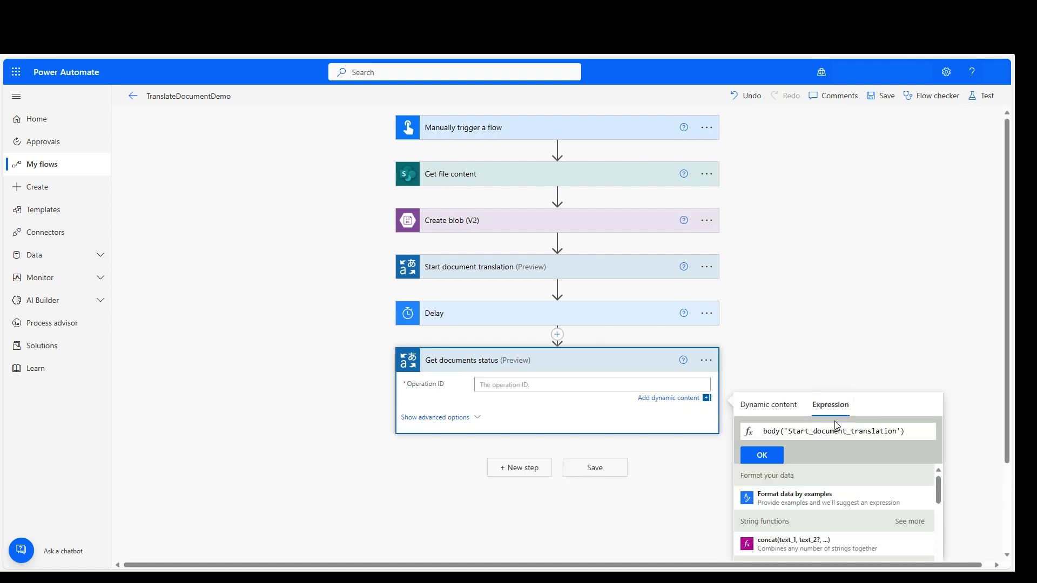
type(".OperationID")
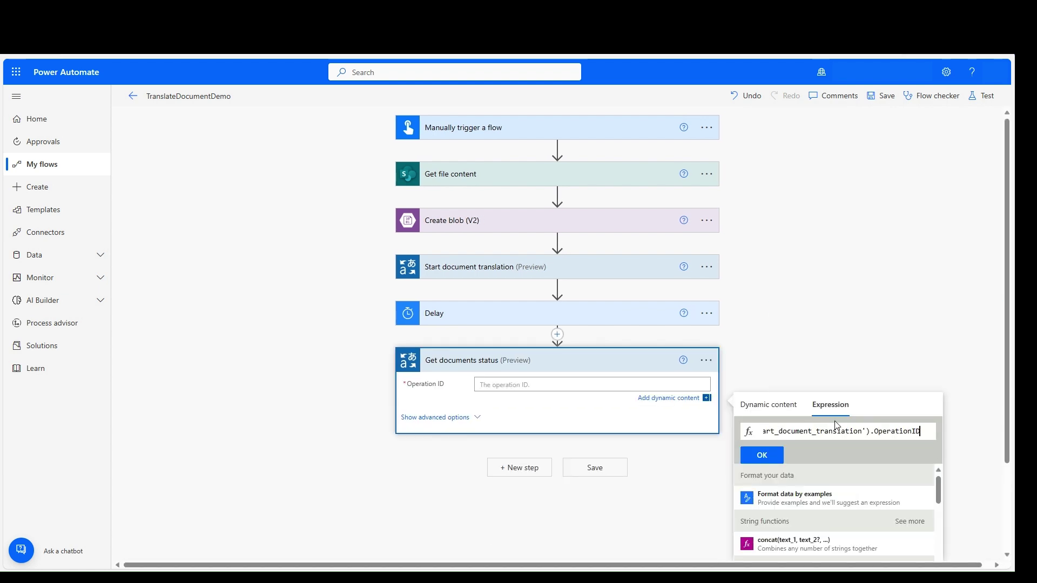
left_click(762, 455)
Search for the Apply to each control in a new step
left_click(520, 460)
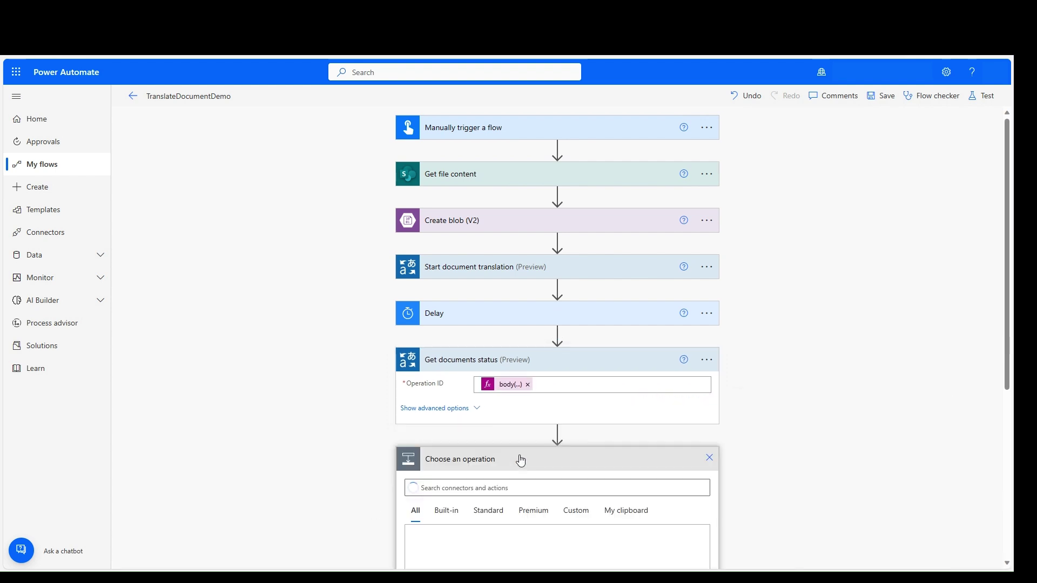
type("apply to each")
scroll(470, 378, "down", 4)
Add an Apply to each loop over the document status value output
left_click(449, 364)
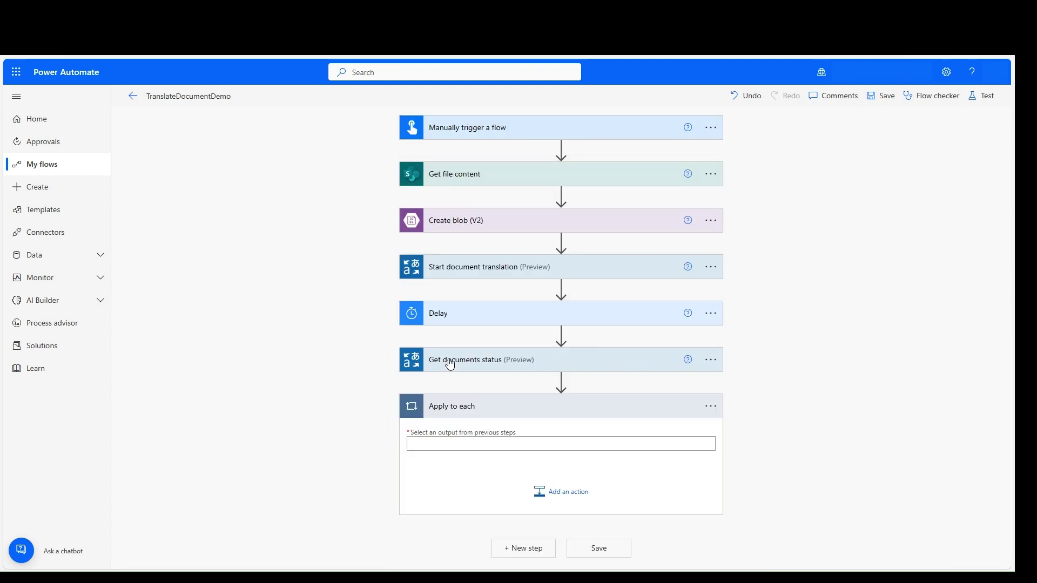
scroll(903, 424, "down", 5)
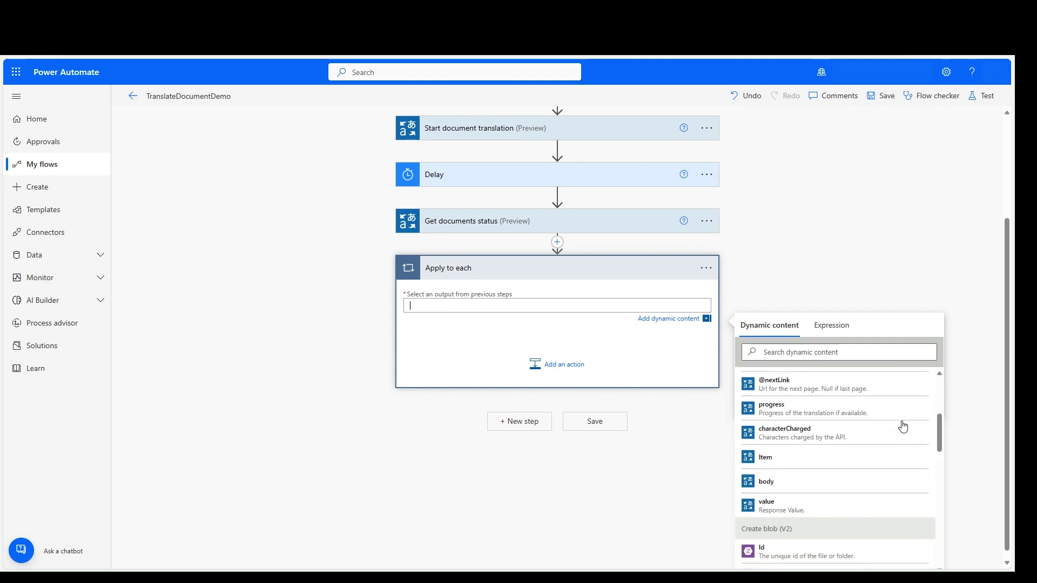
left_click(799, 505)
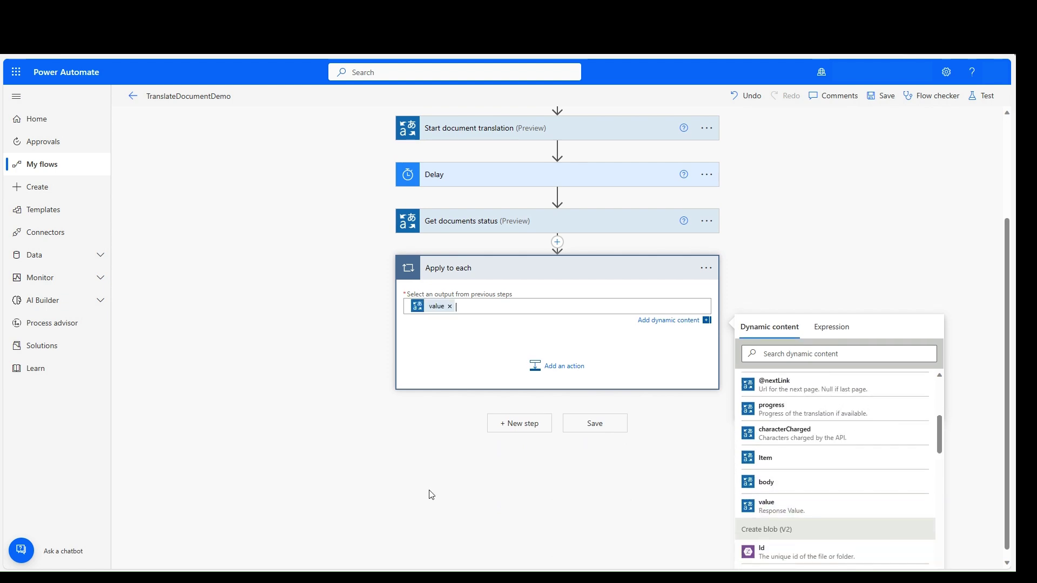
Inside the loop, add a Do until that runs until progress equals 1
left_click(557, 365)
type("do until")
left_click(460, 527)
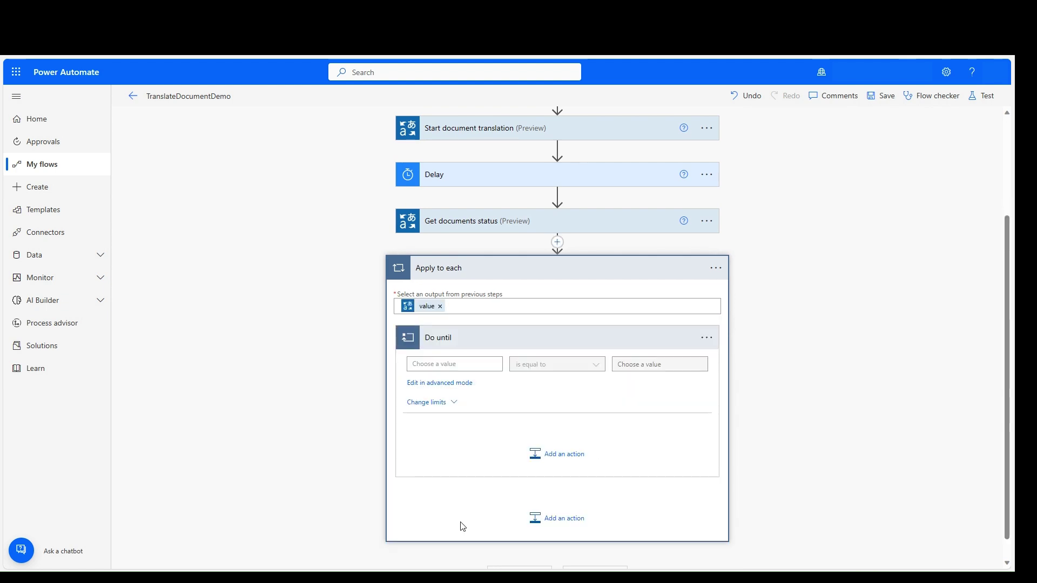
left_click(473, 365)
scroll(636, 498, "down", 5)
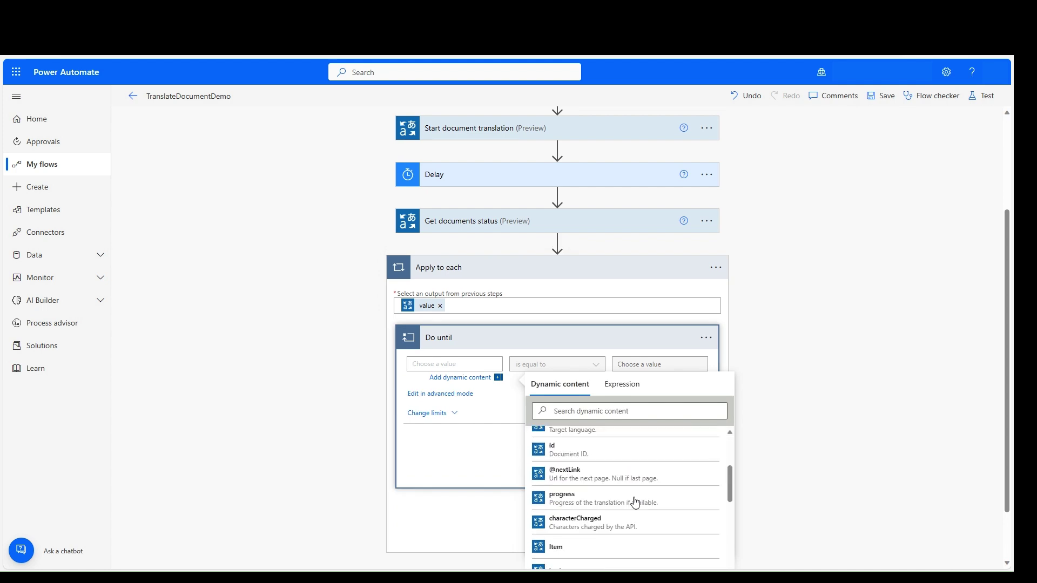
left_click(617, 499)
left_click(653, 365)
type("1")
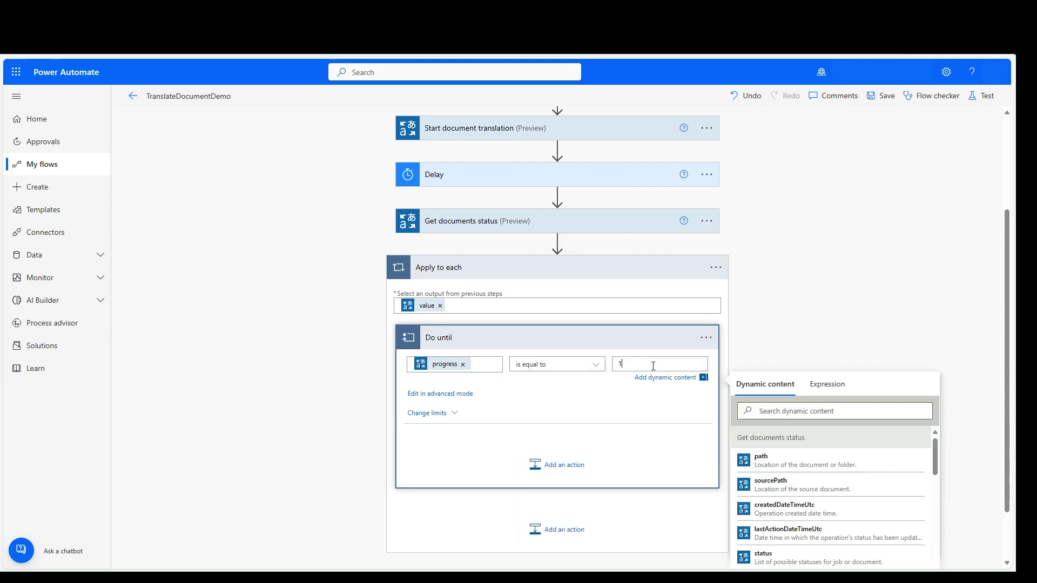
Add a 1-minute Delay inside the Do until loop
left_click(566, 469)
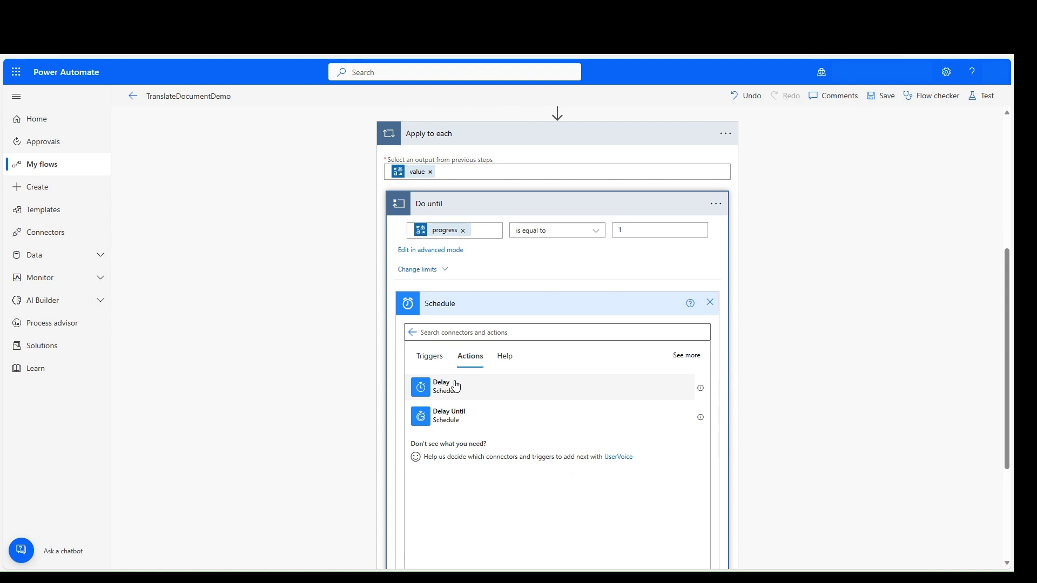
left_click(455, 386)
left_click(493, 352)
type("1")
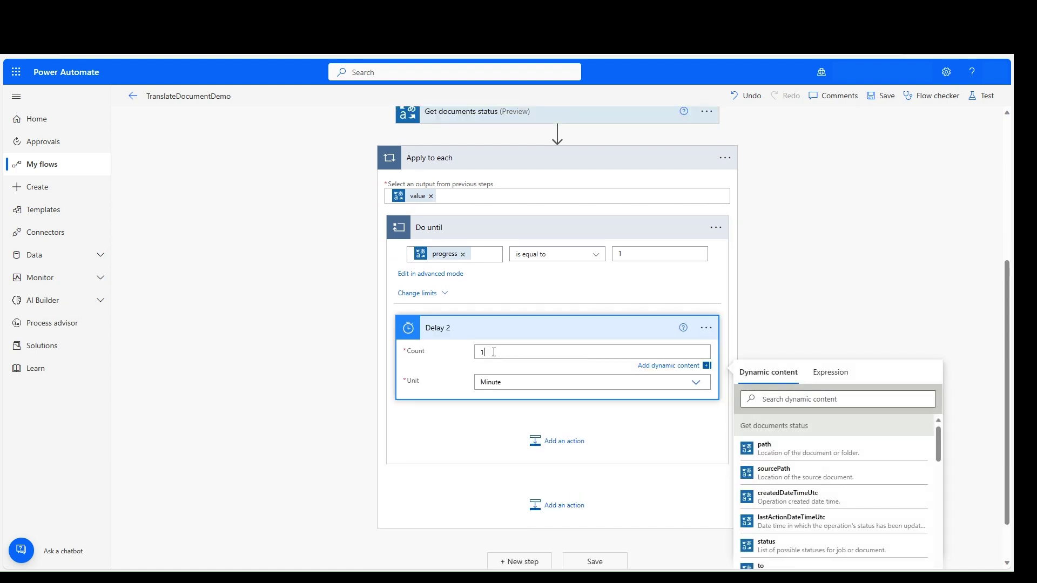
Add Get document status using the OperationID expression and the document id
left_click(542, 440)
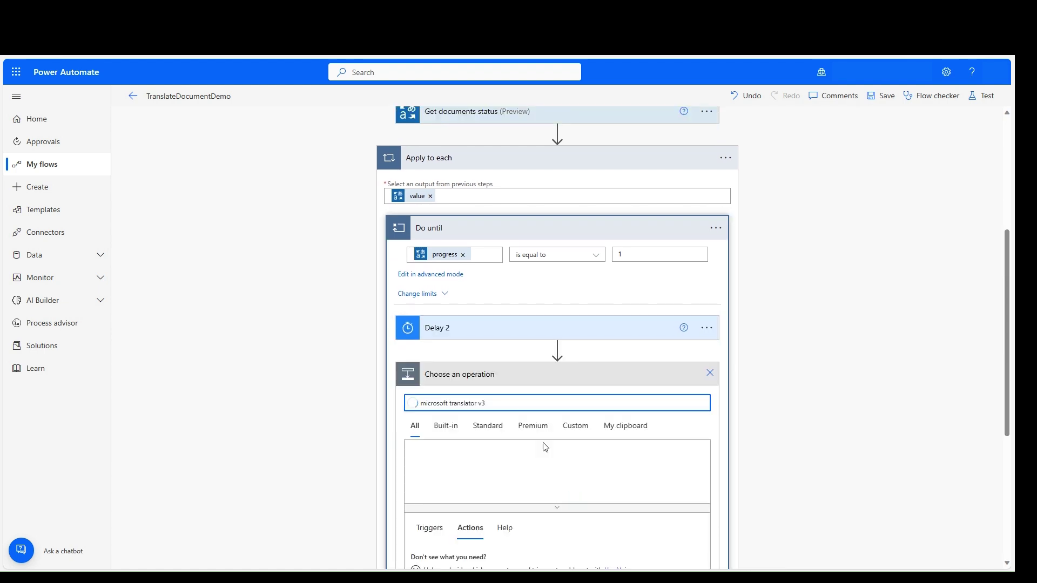
left_click(469, 460)
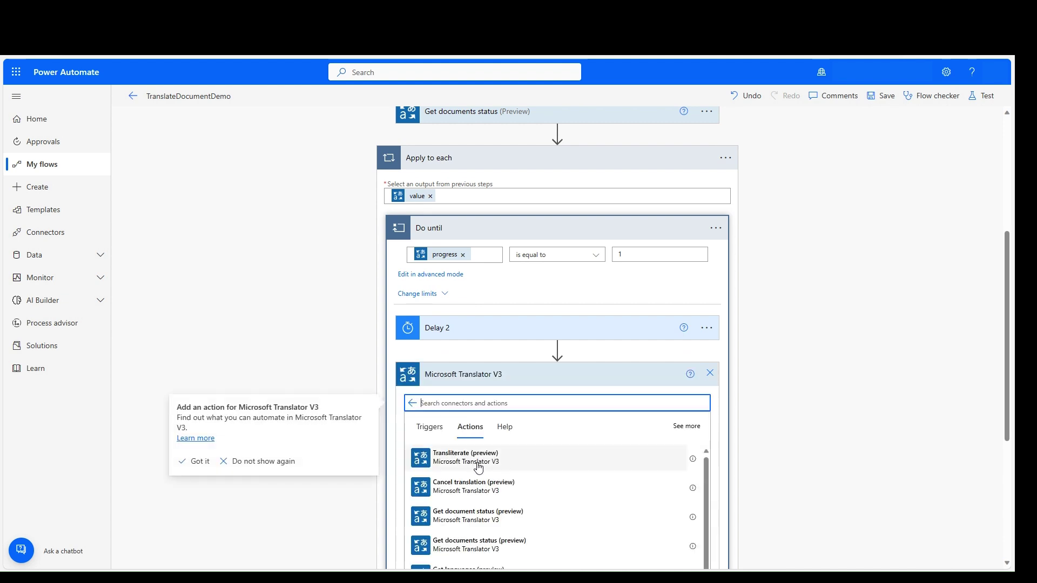
left_click(478, 516)
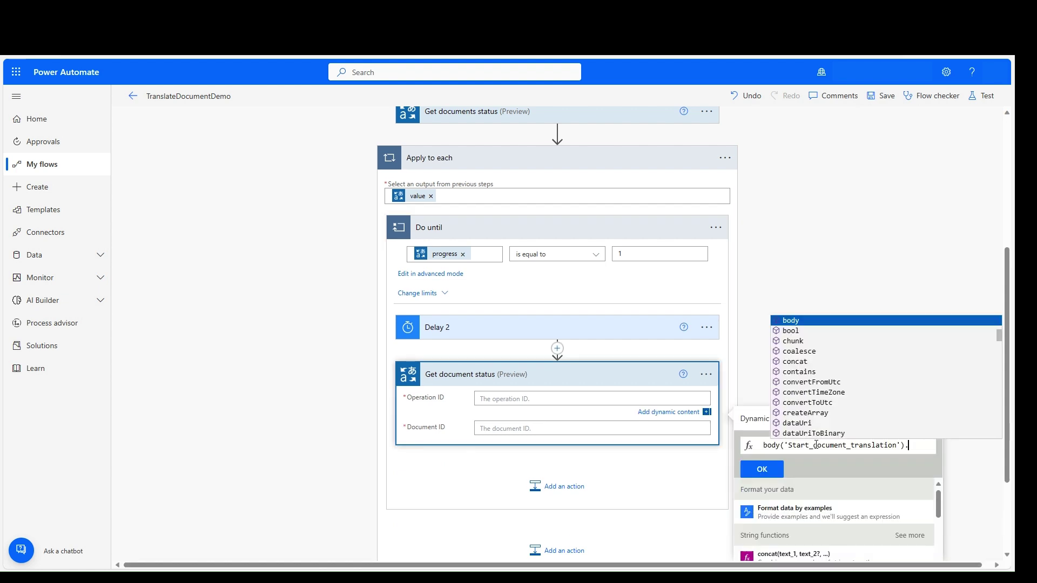
type("operati")
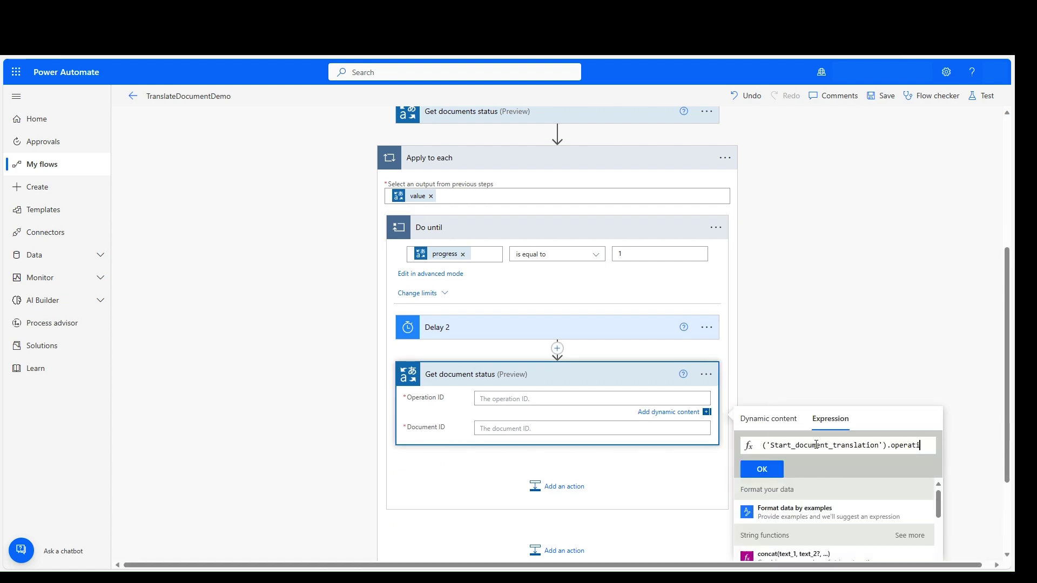
type("onID")
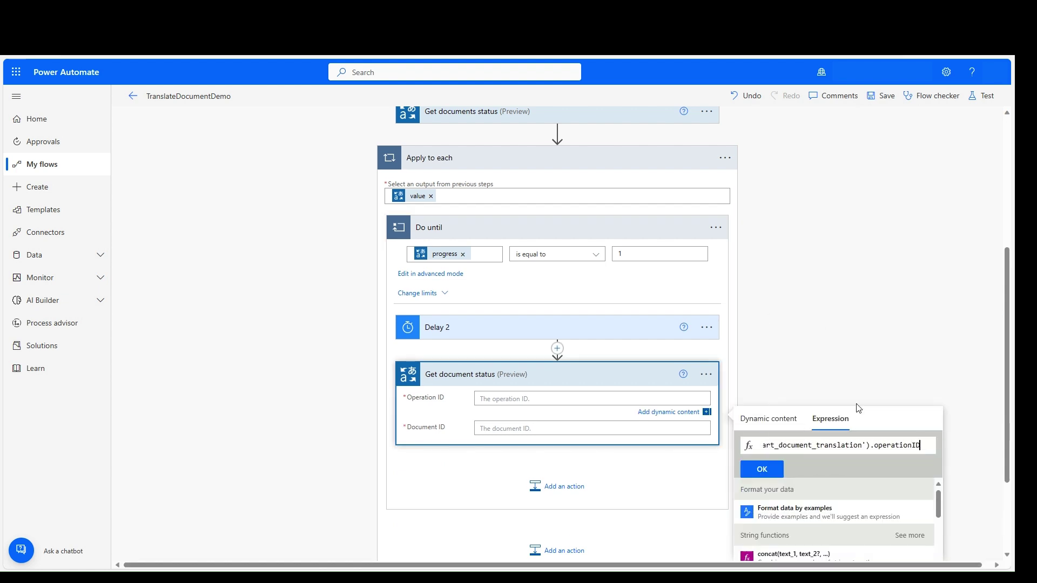
left_click(780, 470)
left_click(508, 430)
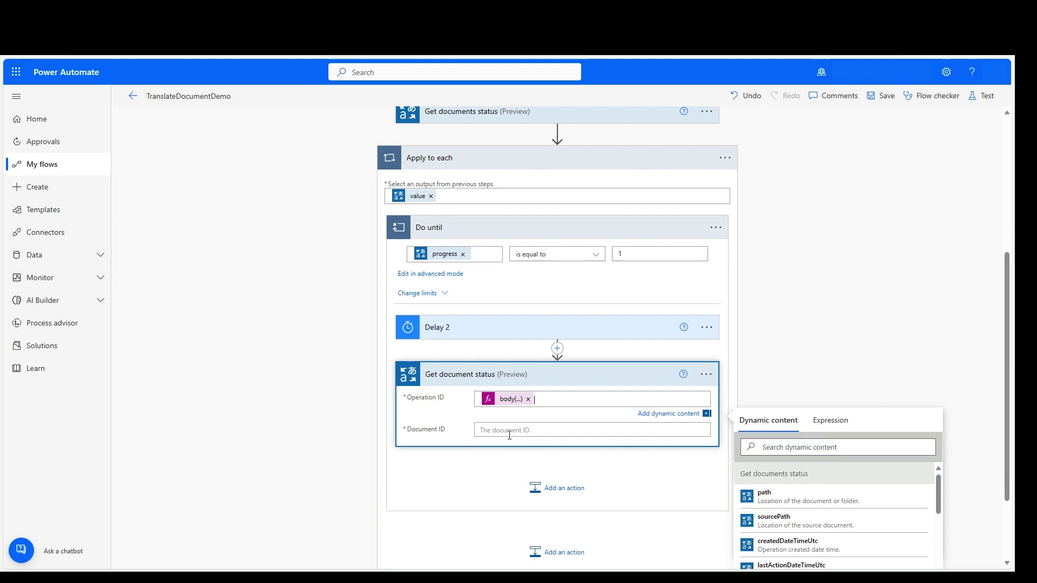
left_click(814, 542)
left_click(308, 391)
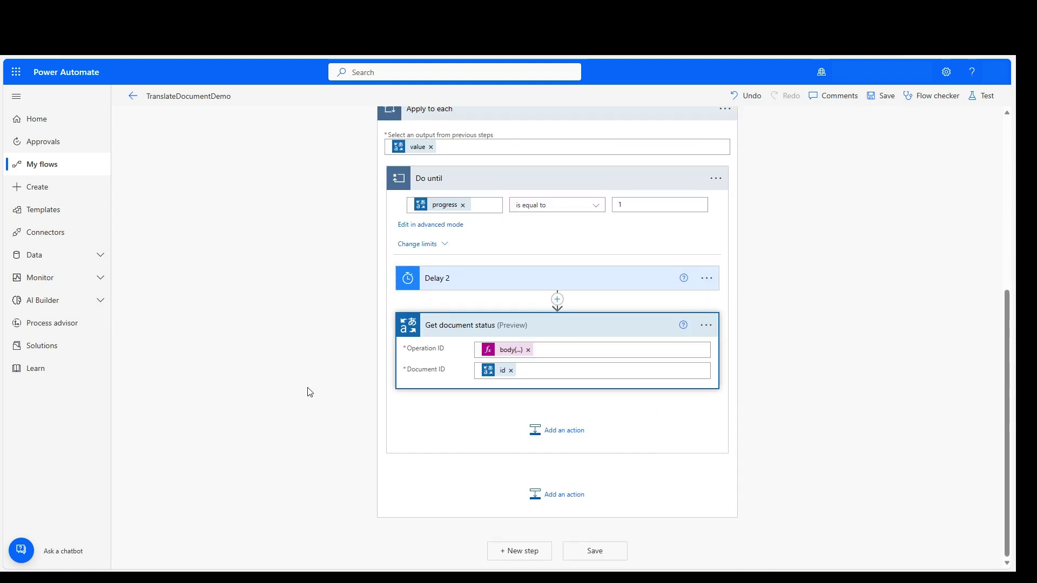
Add Get blob content using path (V2) with a concat blob path expression
left_click(566, 503)
type("azure blob storage")
left_click(556, 316)
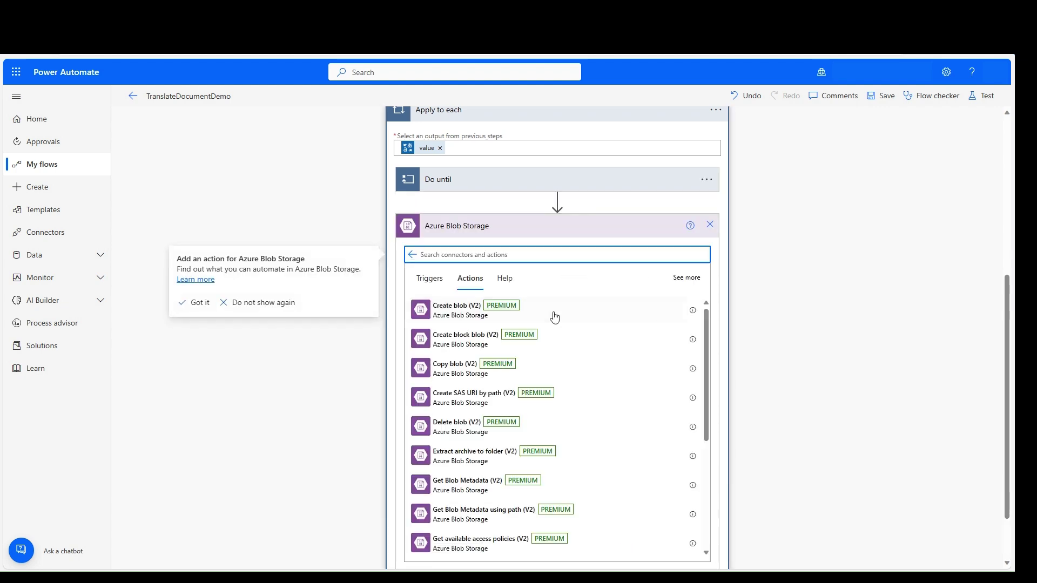
type("get blob content")
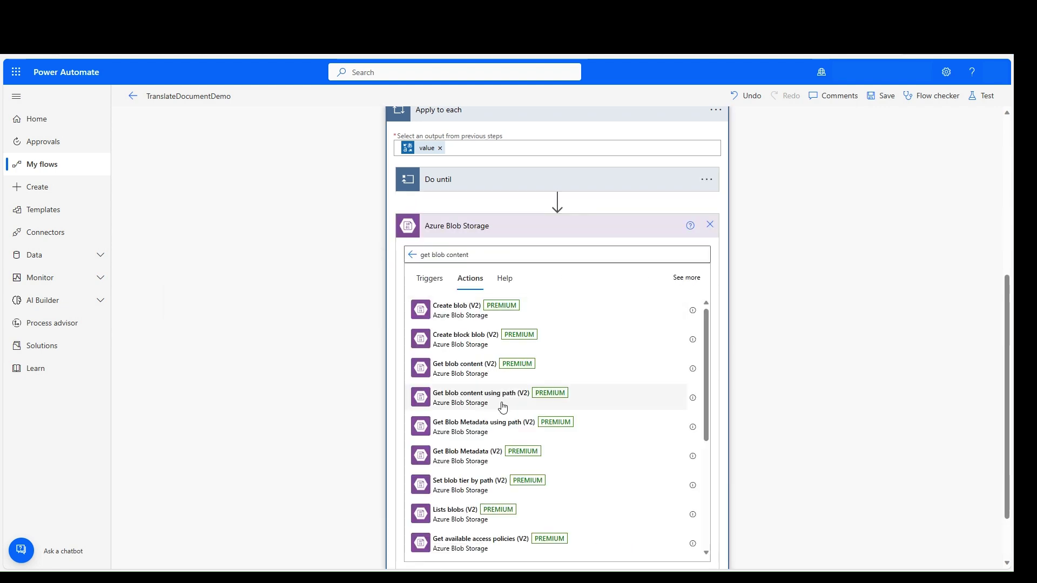
left_click(502, 397)
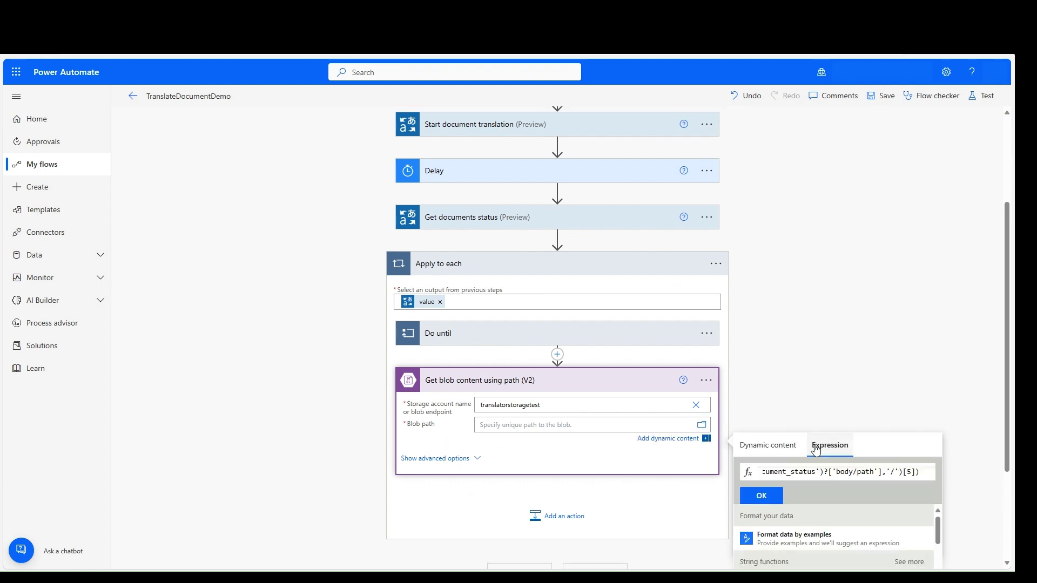
left_click(770, 497)
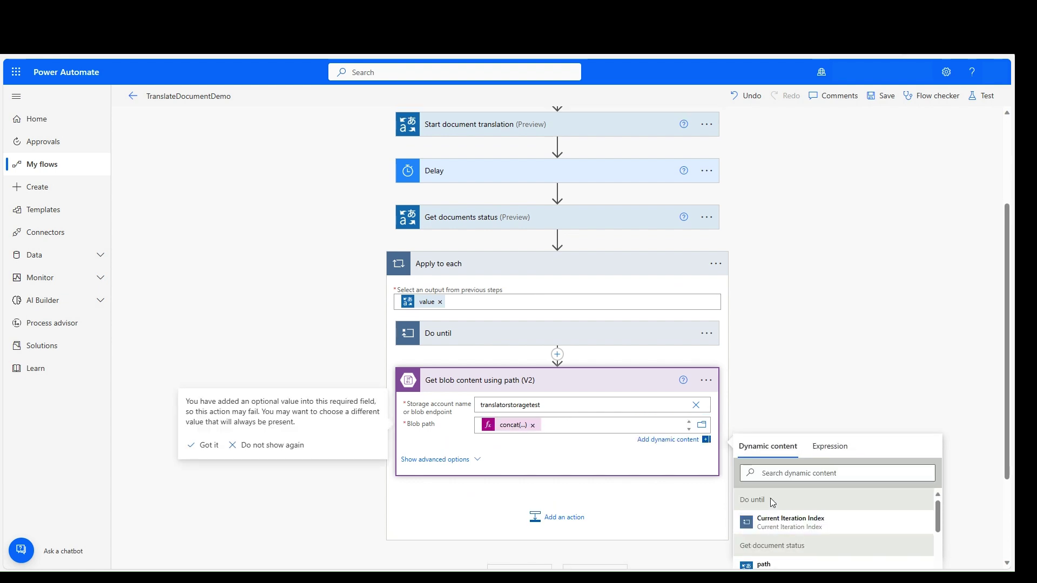
Add Get Blob Metadata using path (V2) on translatorstoragetest with the concat blob path expression
left_click(562, 517)
type("azure blob storage")
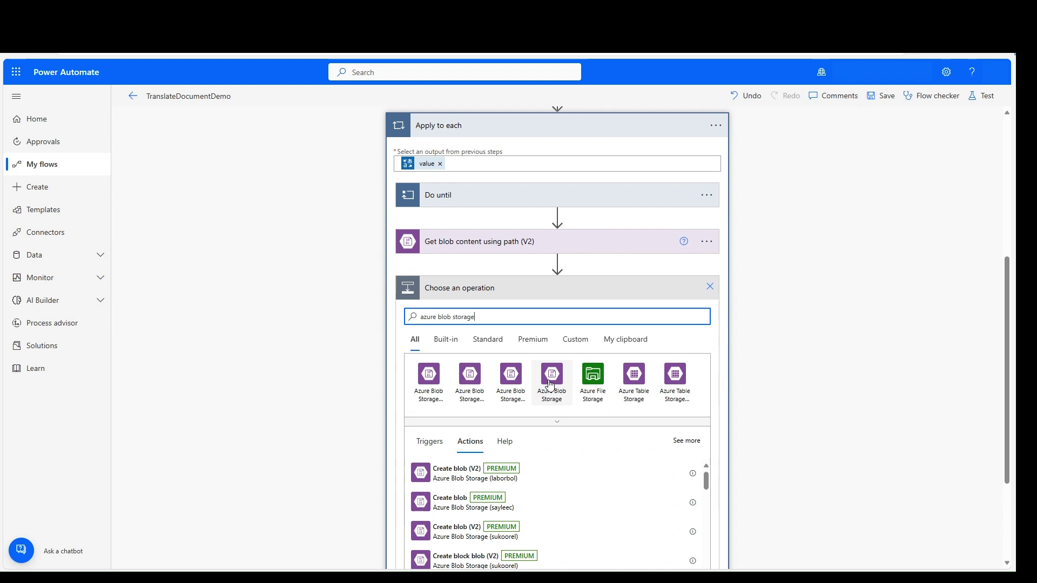
left_click(551, 378)
left_click(498, 459)
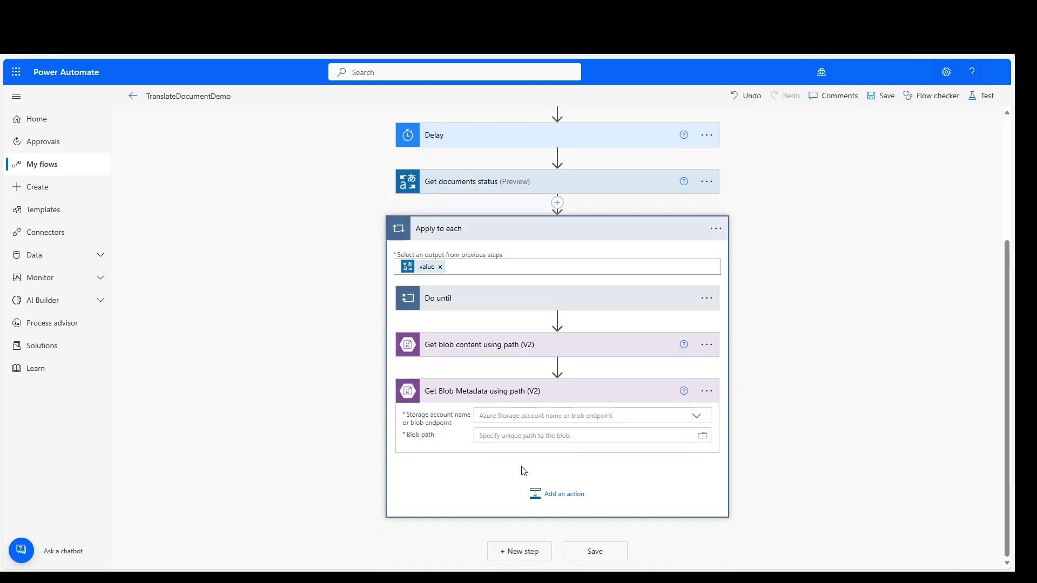
left_click(696, 416)
type("translatorstoragetest")
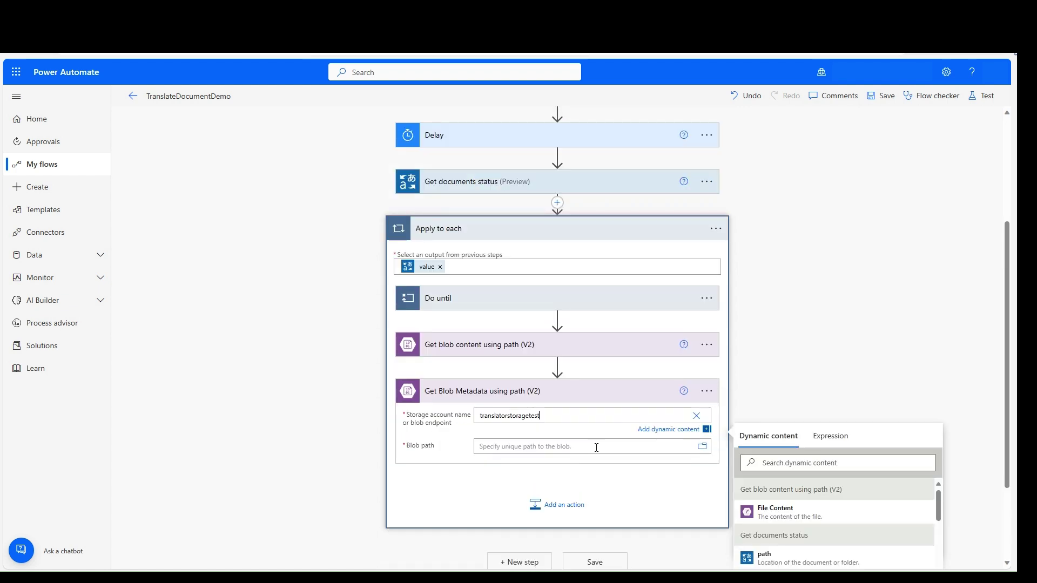
left_click(596, 447)
left_click(830, 467)
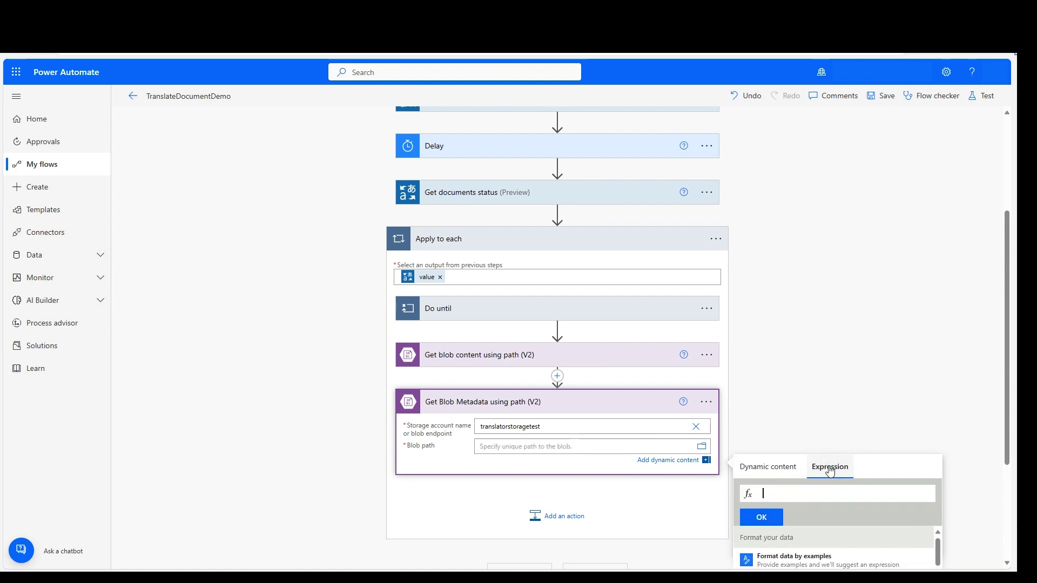
key("ctrl+v")
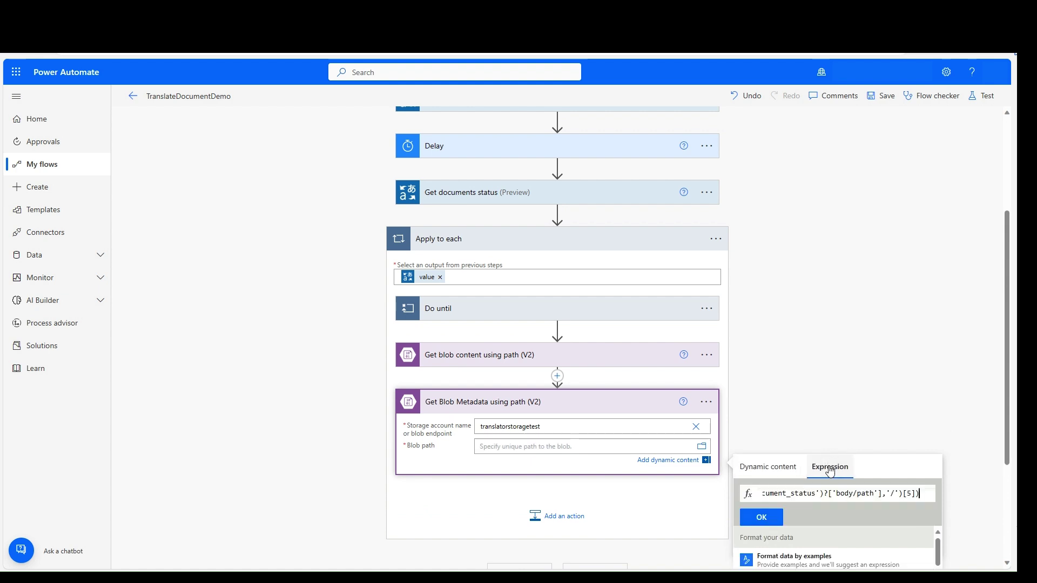
left_click(761, 517)
left_click(846, 379)
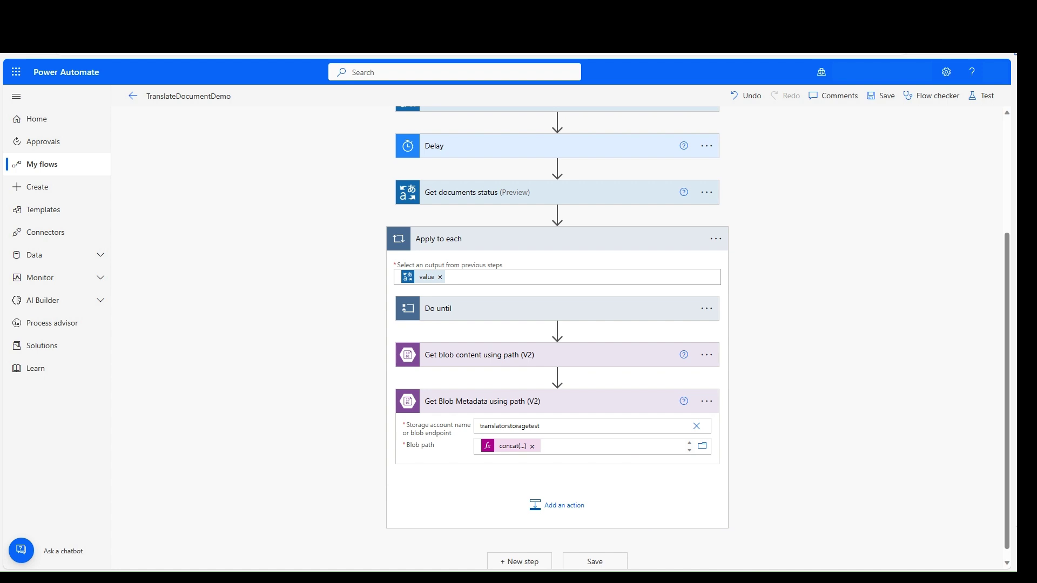
Add a SharePoint Create new folder action at the end of the Apply to each loop
left_click(589, 510)
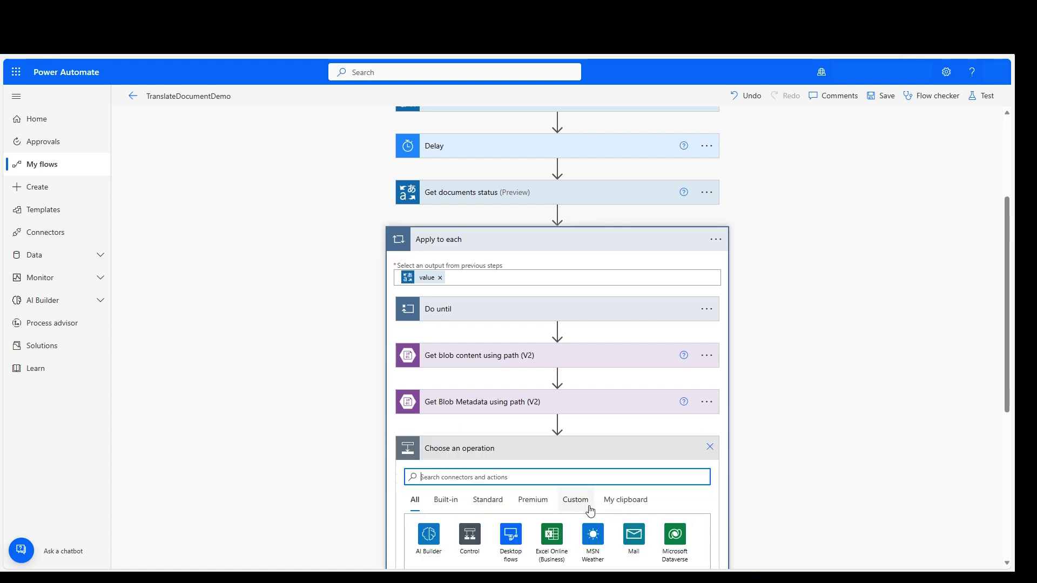
type("sharepoint")
left_click(426, 327)
type("create new fol")
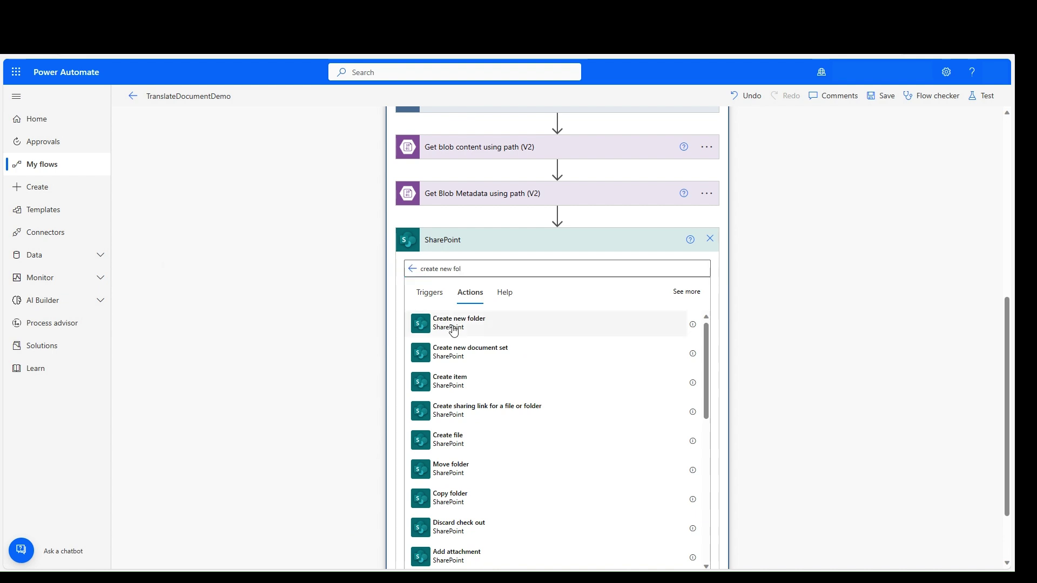
left_click(453, 331)
Set the Library to Documents and the Folder Path to DocumentTranslationDemo/ plus dynamic 'to'
left_click(696, 395)
left_click(497, 416)
left_click(537, 414)
type("DocumentTranslationDem")
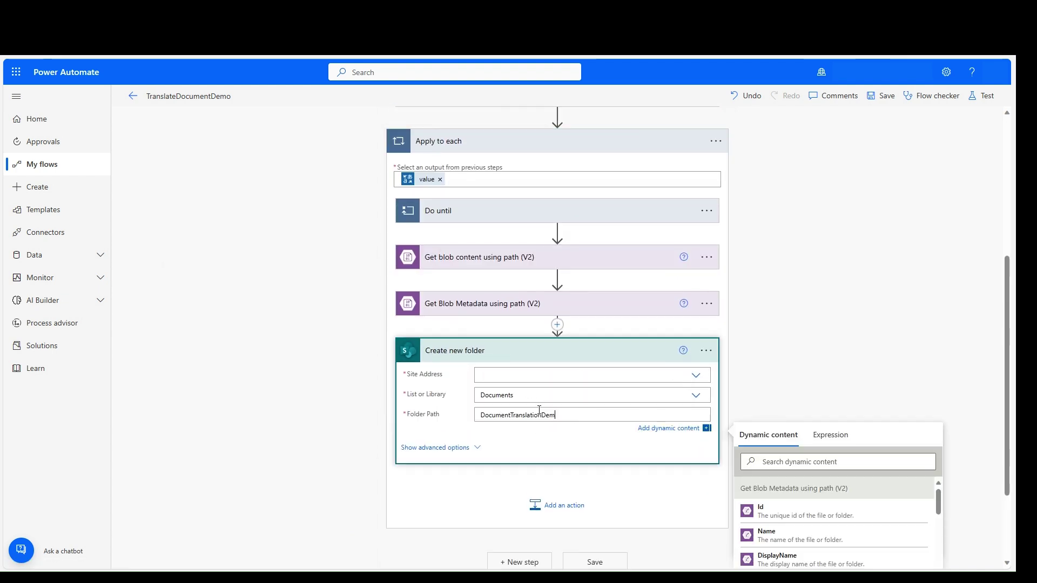
type("o/")
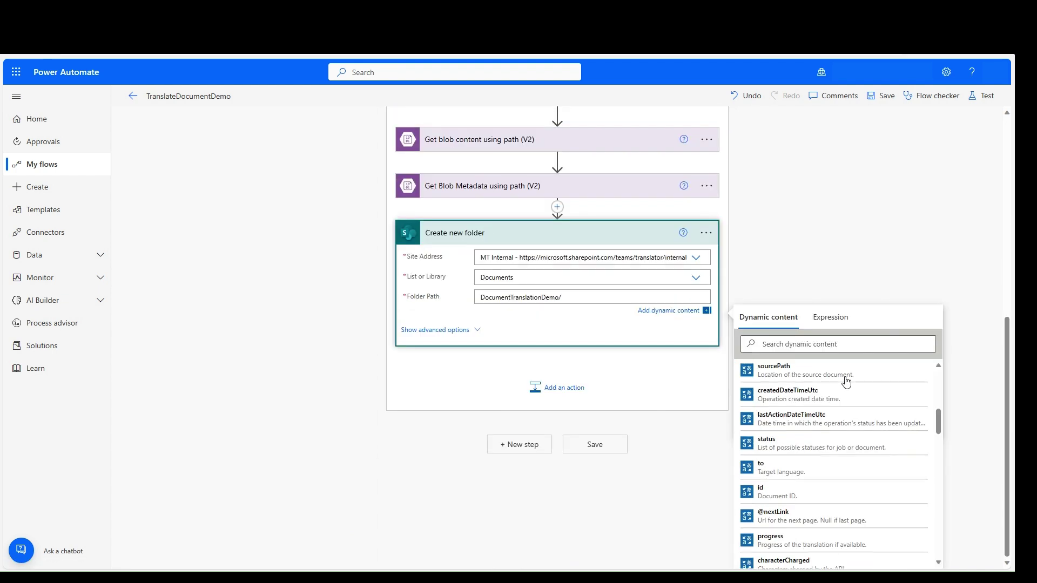
scroll(847, 380, "down", 1)
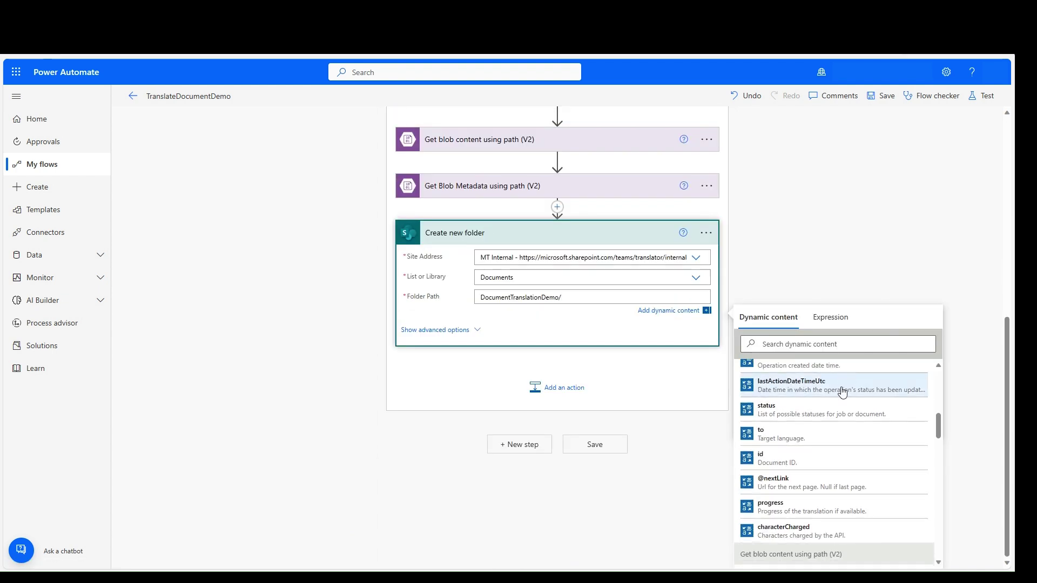
left_click(785, 442)
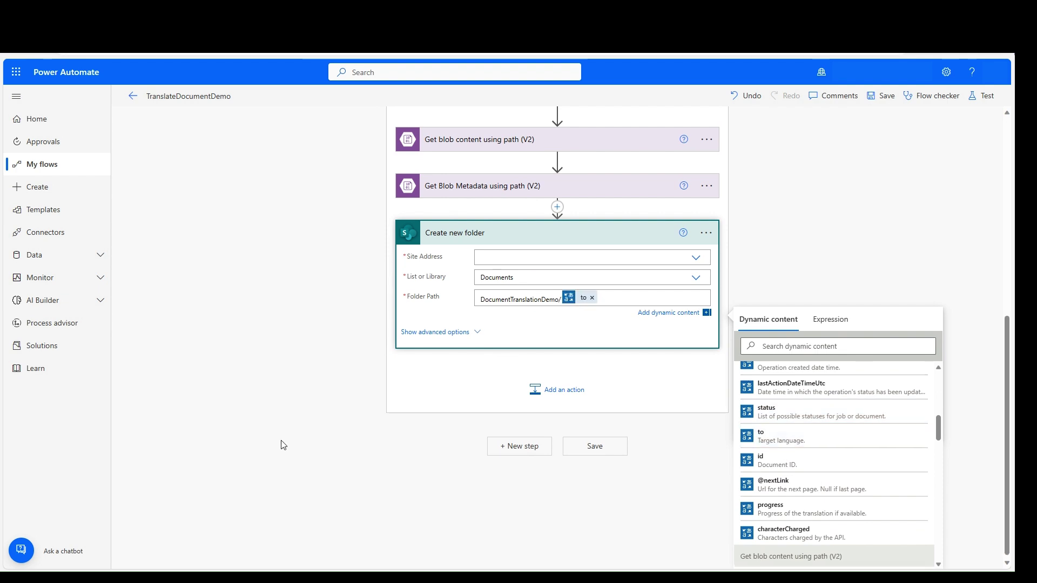
left_click(446, 381)
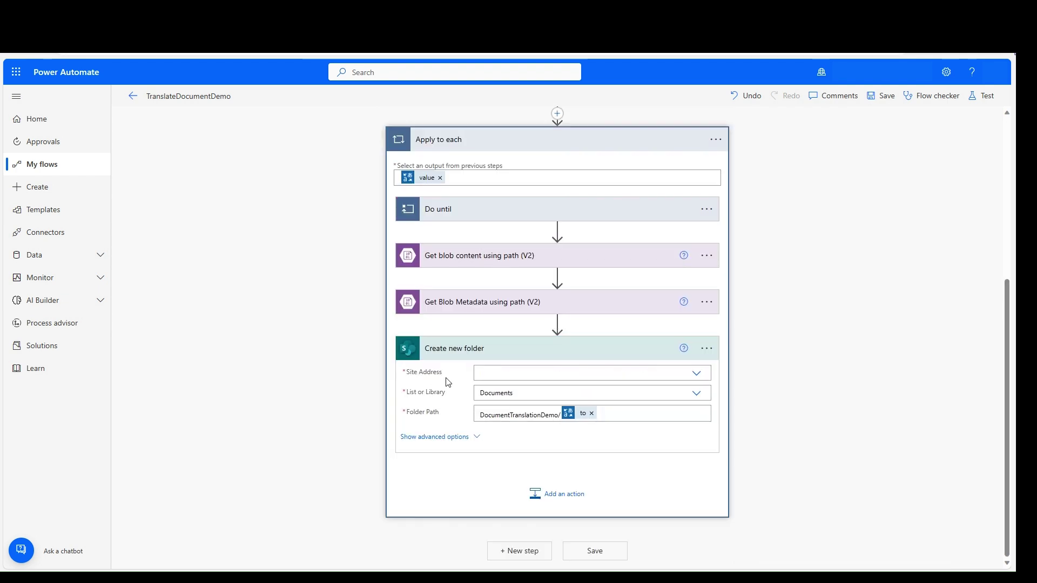
Add a SharePoint Create file action after the Create new folder step
left_click(575, 499)
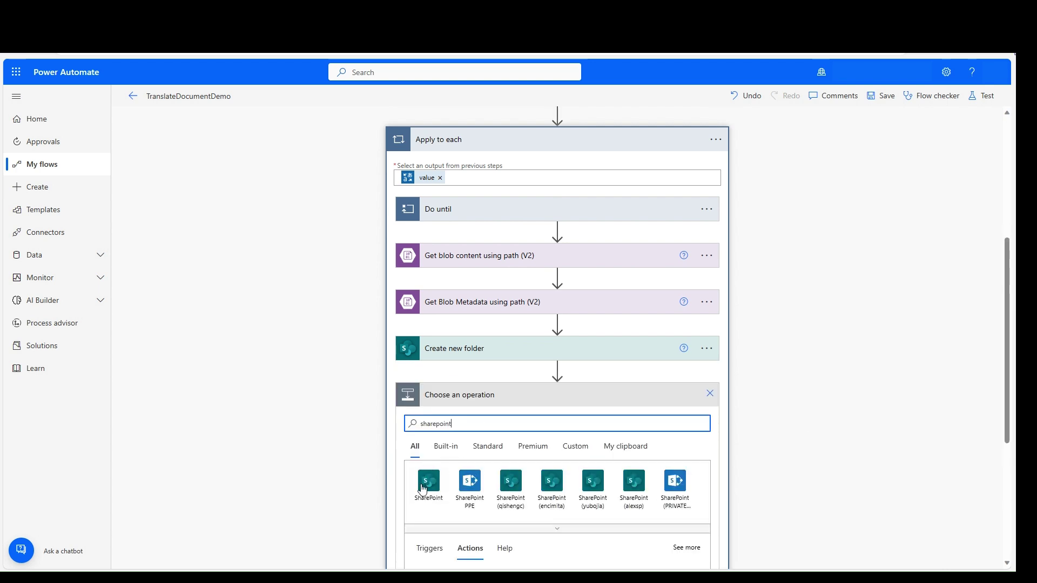
left_click(428, 482)
type("create new file")
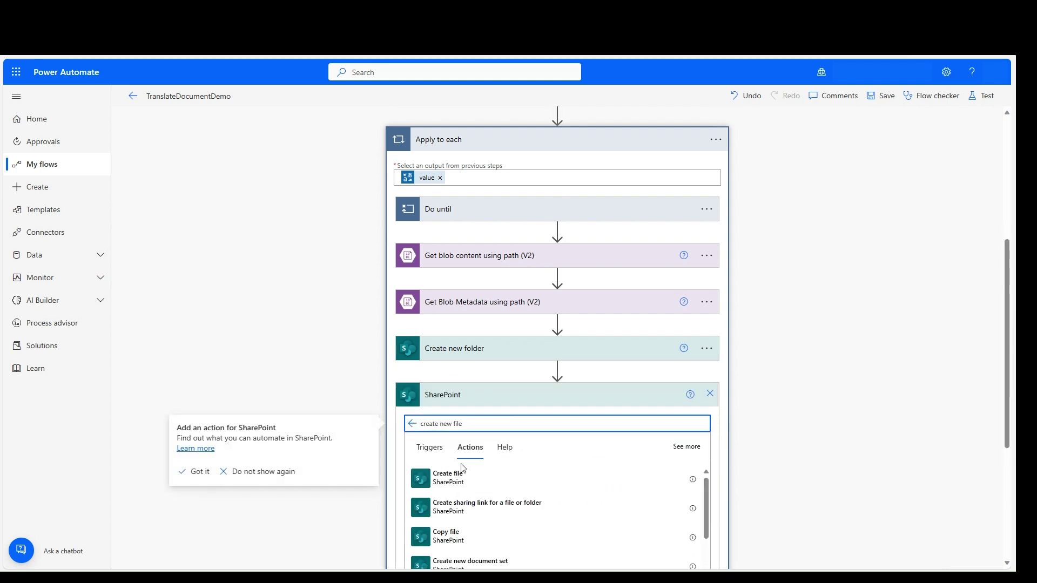
left_click(451, 477)
Fill Create file with Full Path as folder, blob Name as file name, and File Content
left_click(808, 376)
type("full")
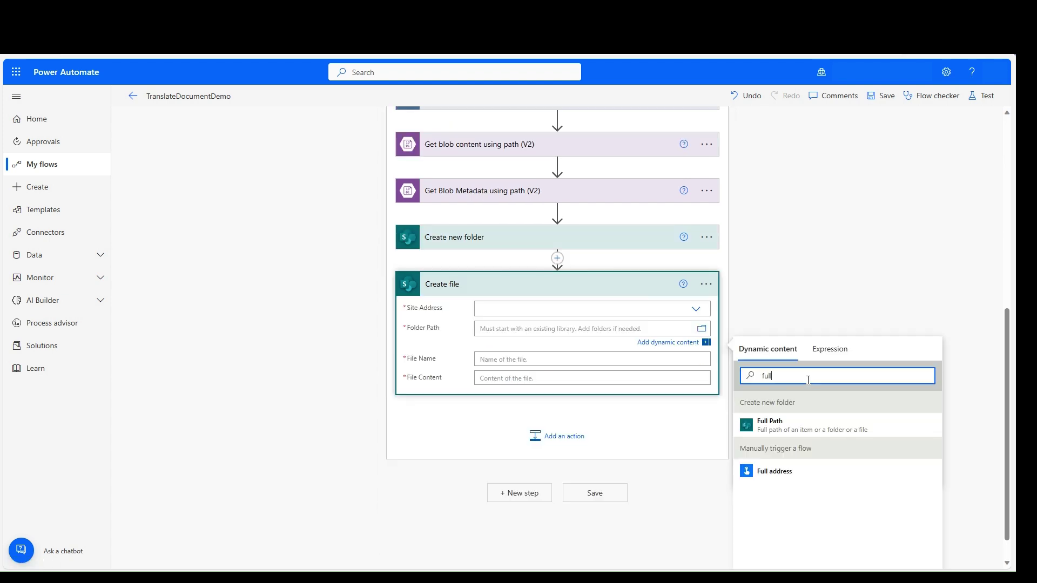
left_click(778, 430)
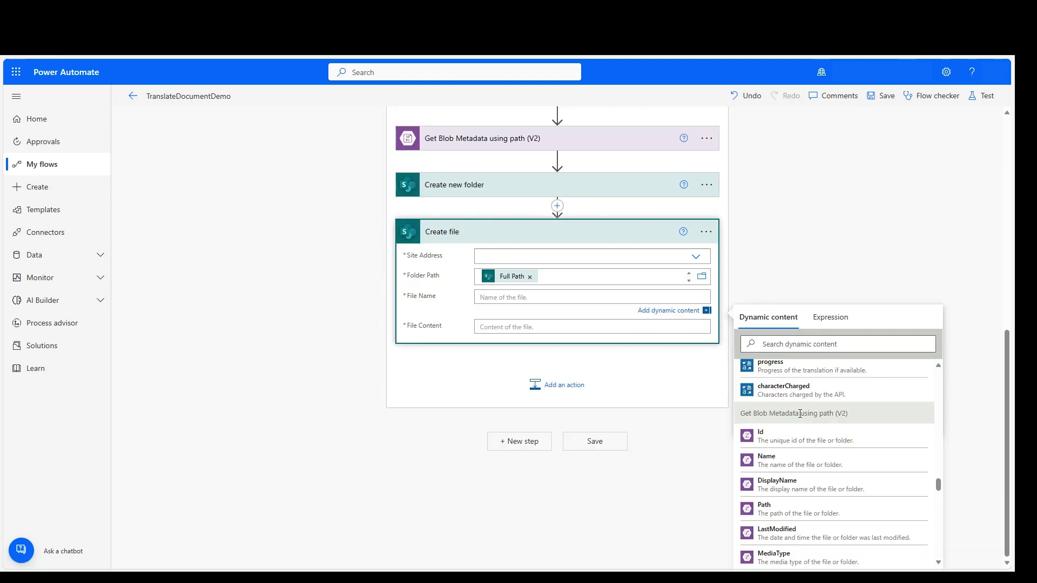
left_click(802, 463)
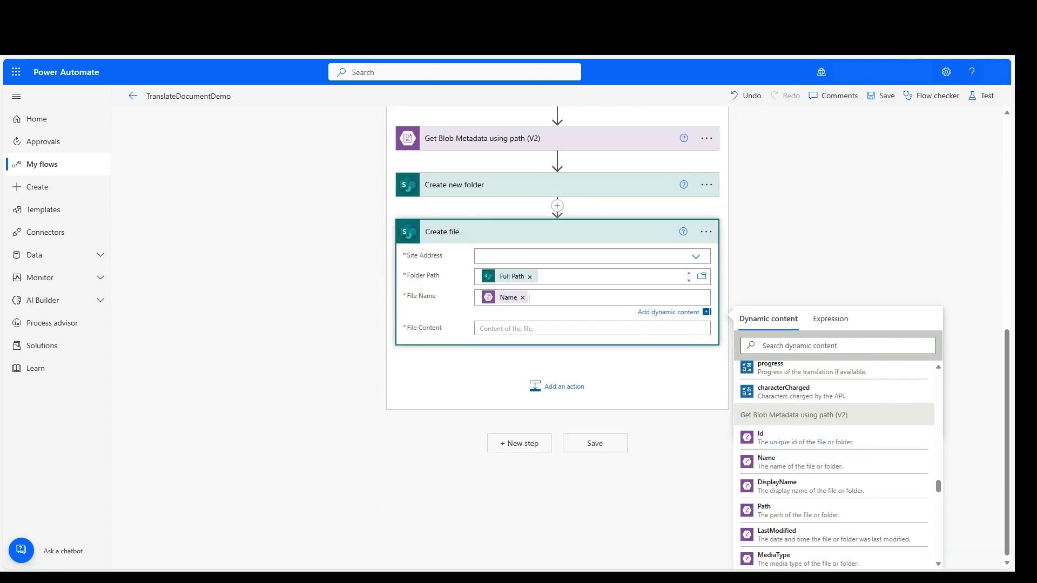
left_click(540, 328)
left_click(830, 545)
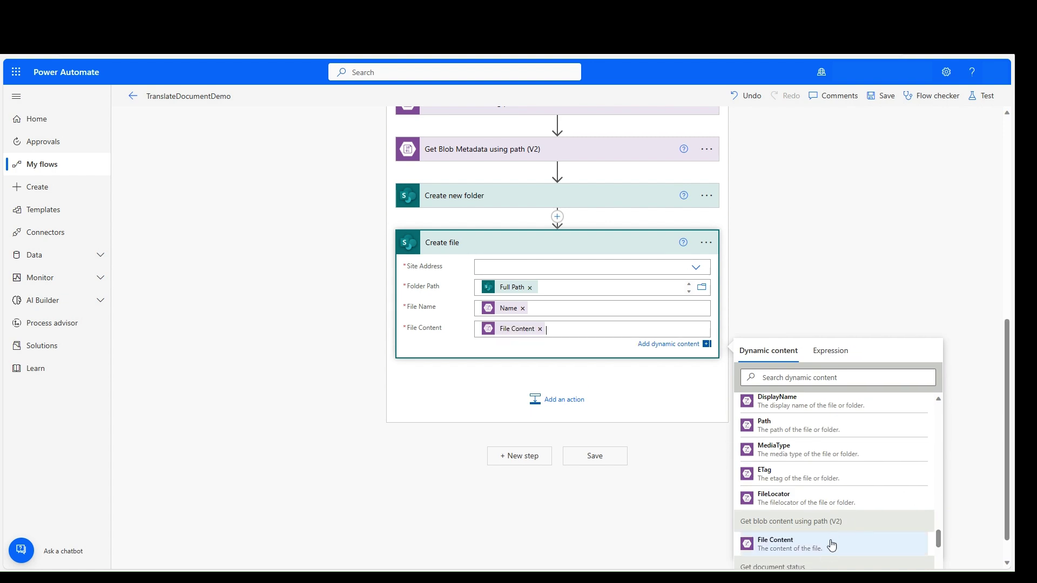
left_click(883, 267)
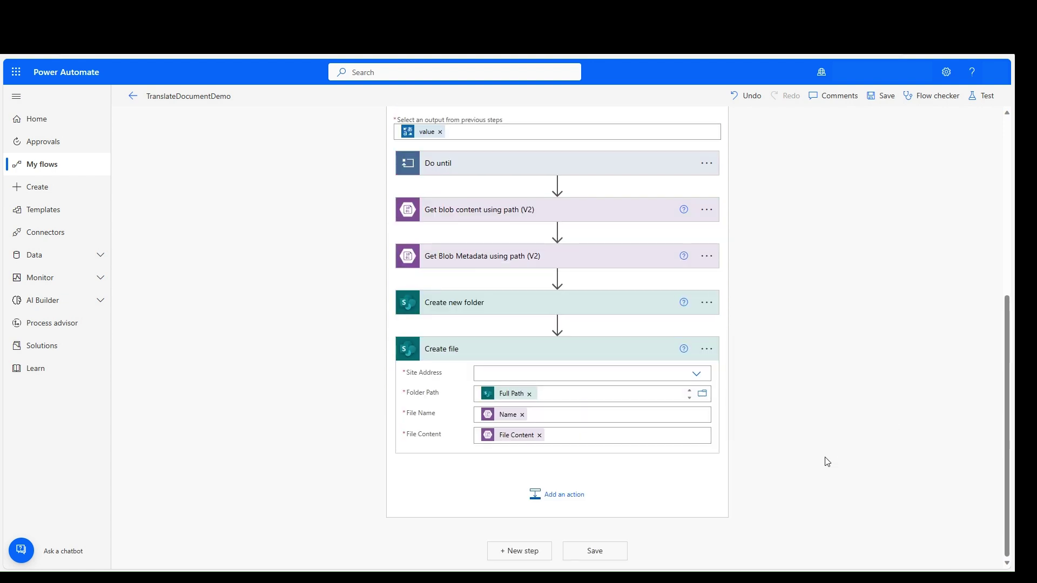
Save the TranslateDocumentDemo flow and start a manual test run
left_click(608, 554)
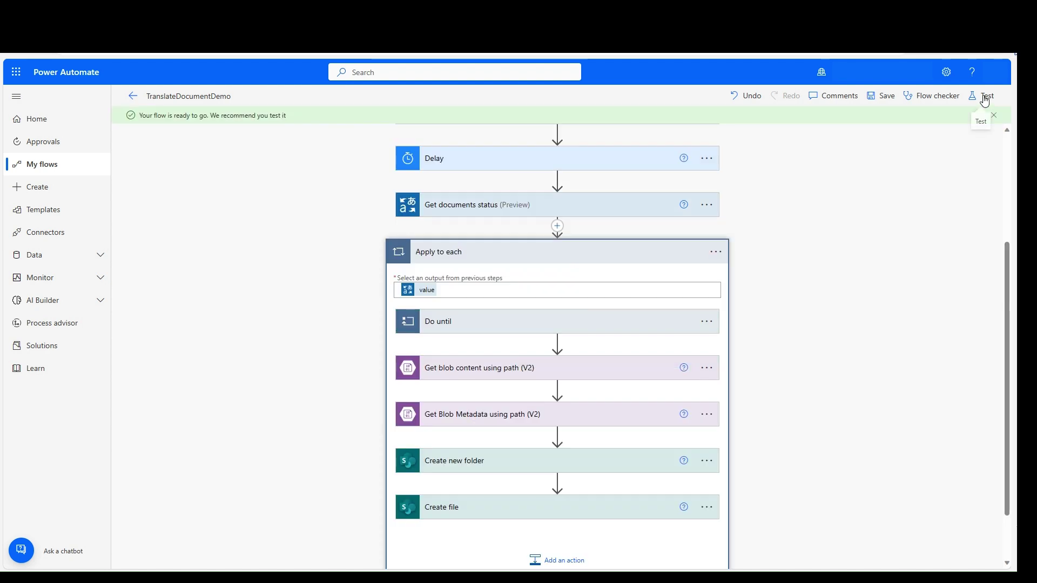
left_click(985, 101)
left_click(833, 124)
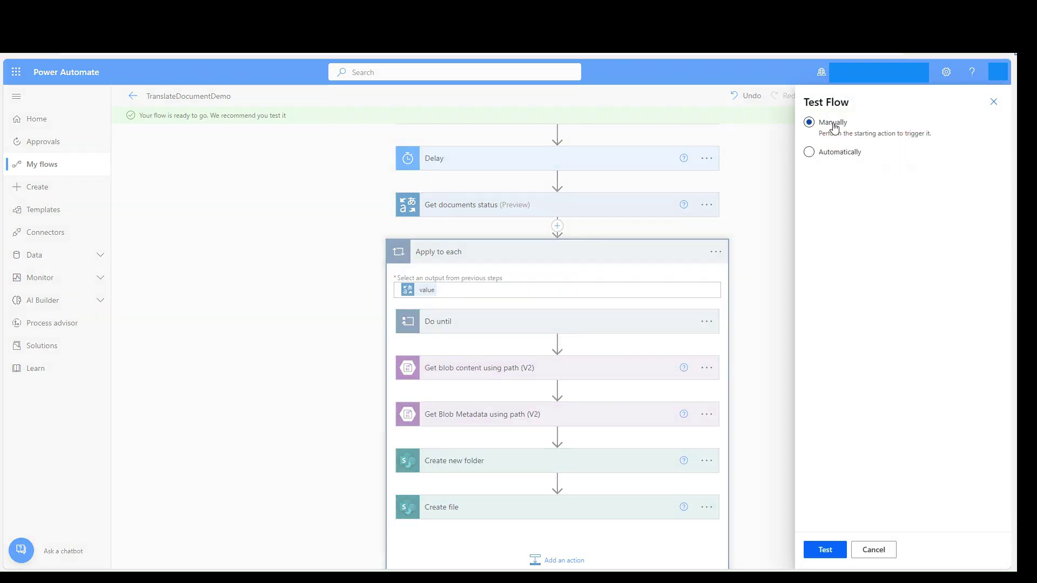
left_click(825, 549)
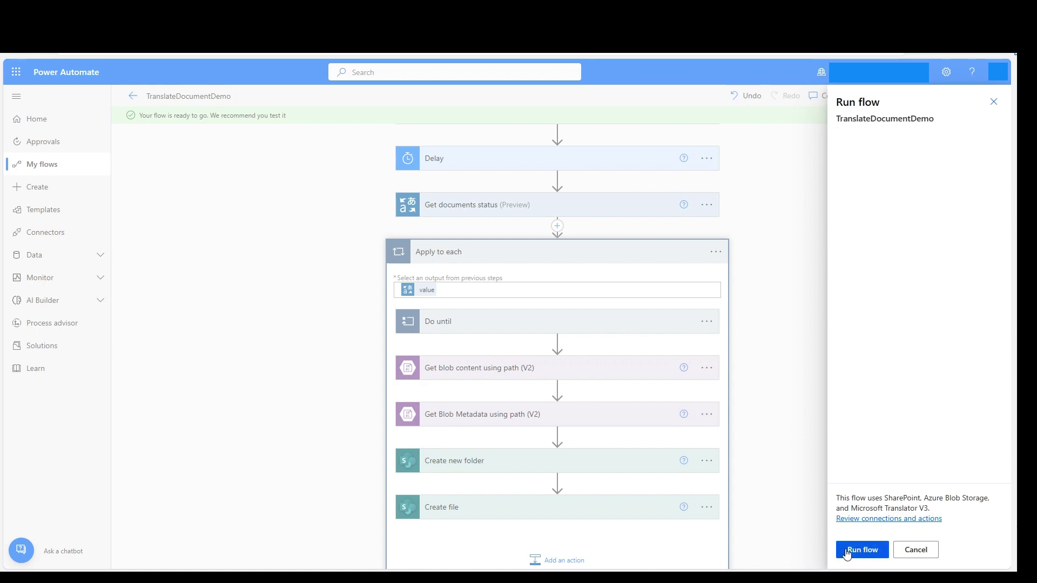
left_click(847, 552)
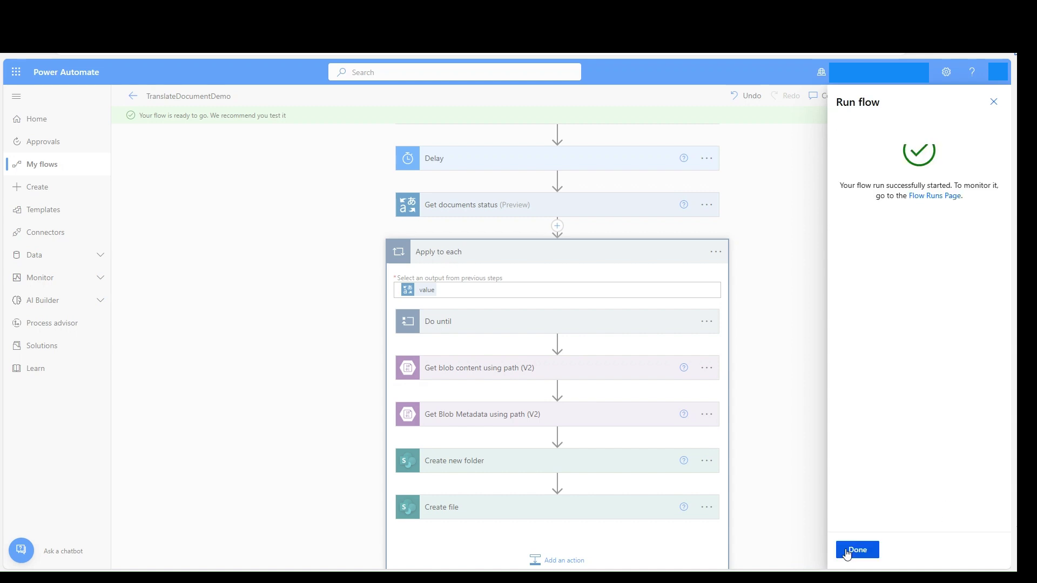
Confirm users-manual.pdf is in the source container and expand the run's Apply to each step
left_click(857, 550)
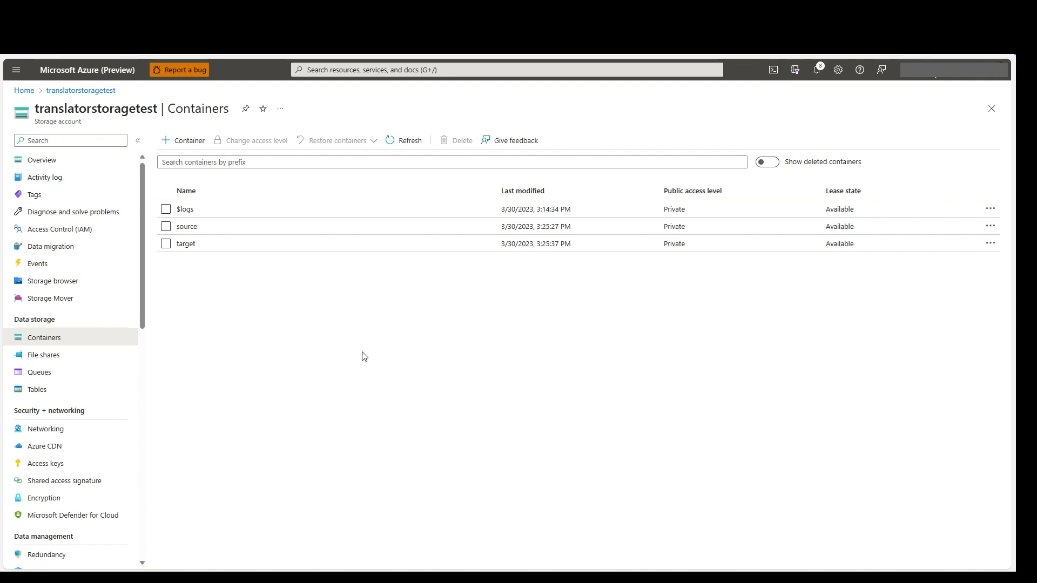
left_click(216, 227)
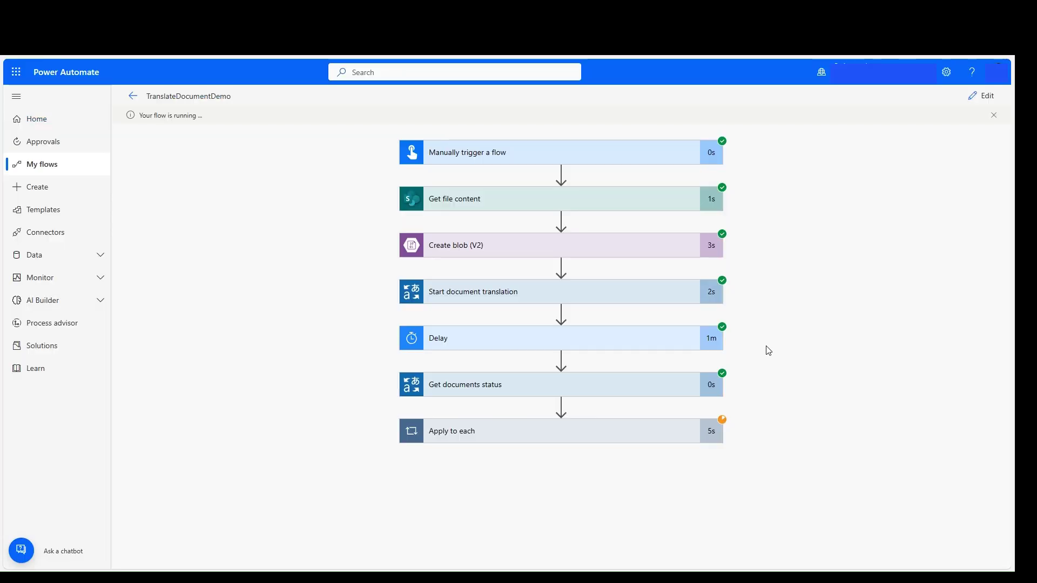
left_click(710, 441)
scroll(803, 393, "down", 3)
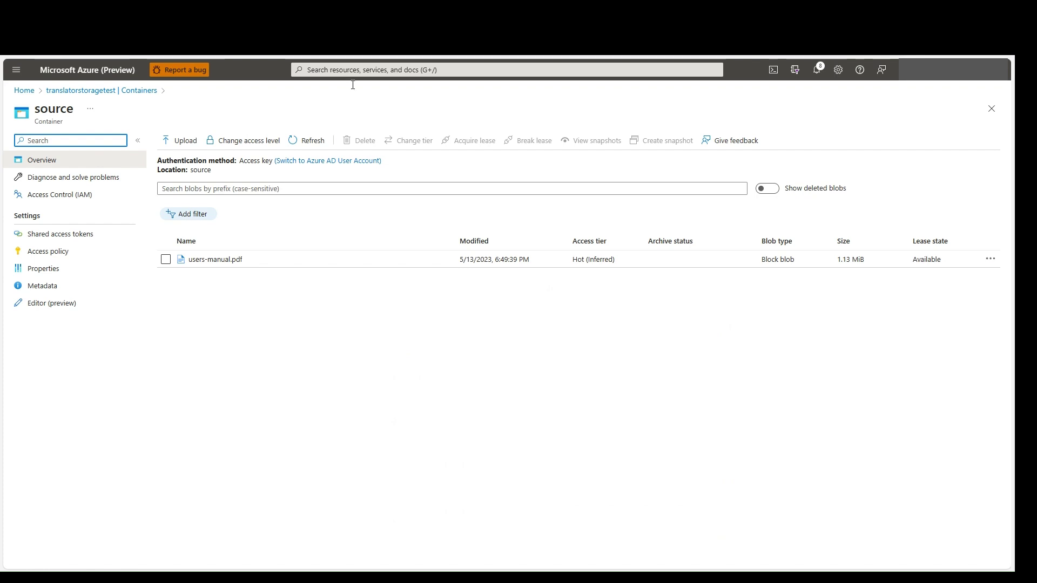
Browse from Containers into the target container's ja folder holding the translated users-manual.pdf
left_click(121, 91)
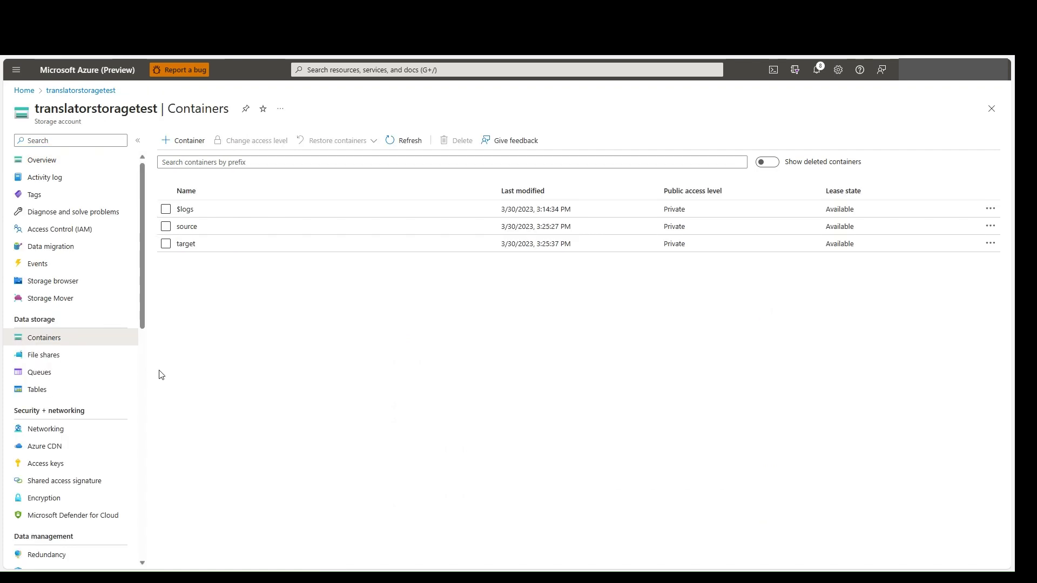
left_click(187, 244)
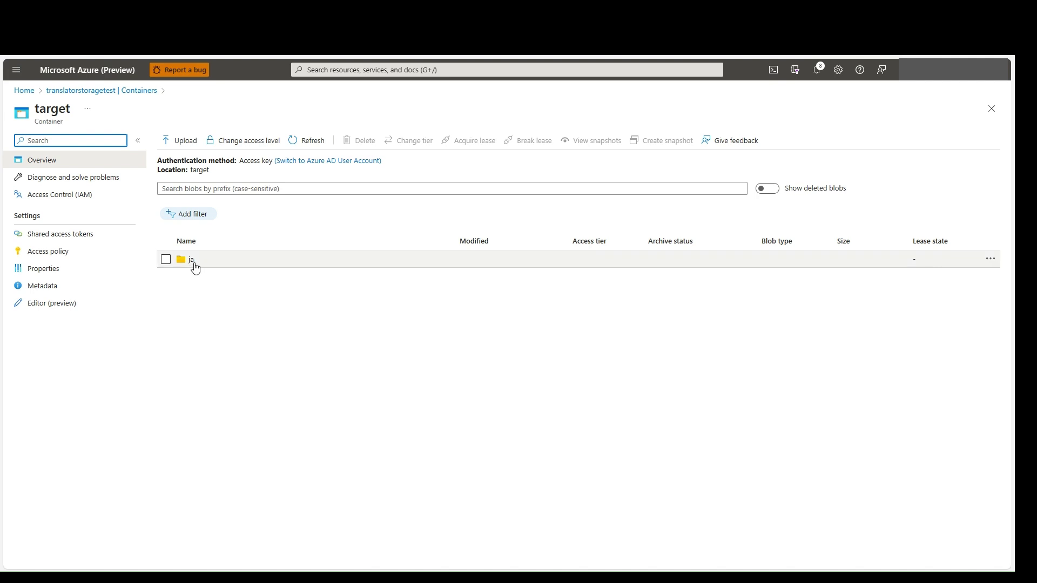
left_click(194, 264)
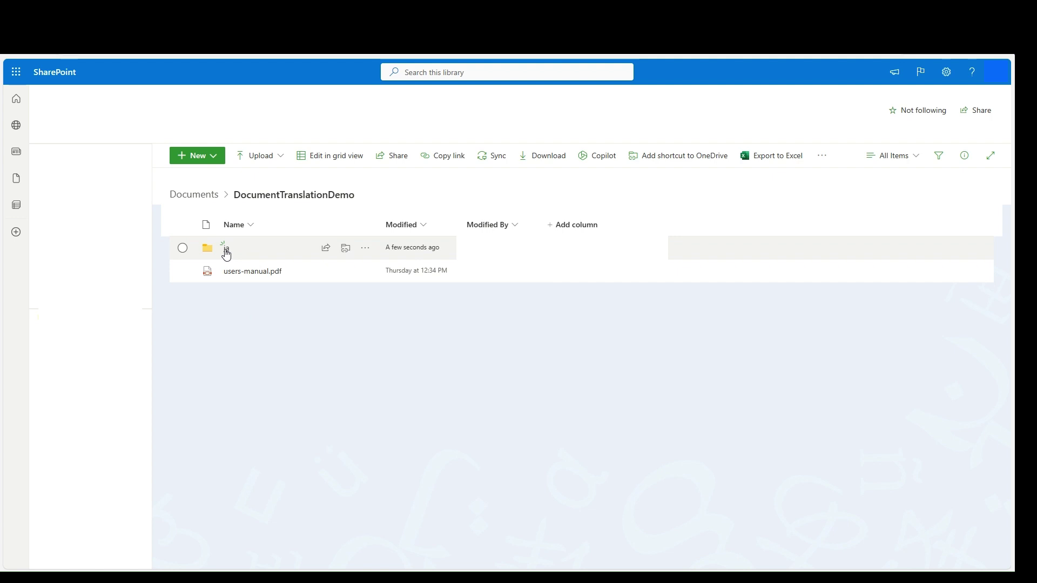
Open users-manual.pdf in SharePoint's DocumentTranslationDemo/ja folder
left_click(226, 253)
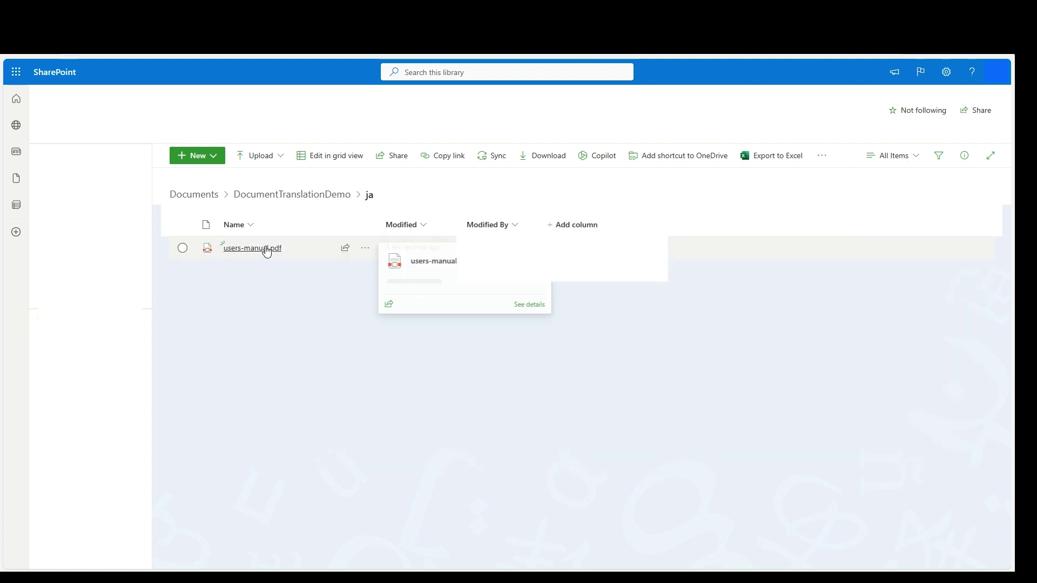
left_click(266, 250)
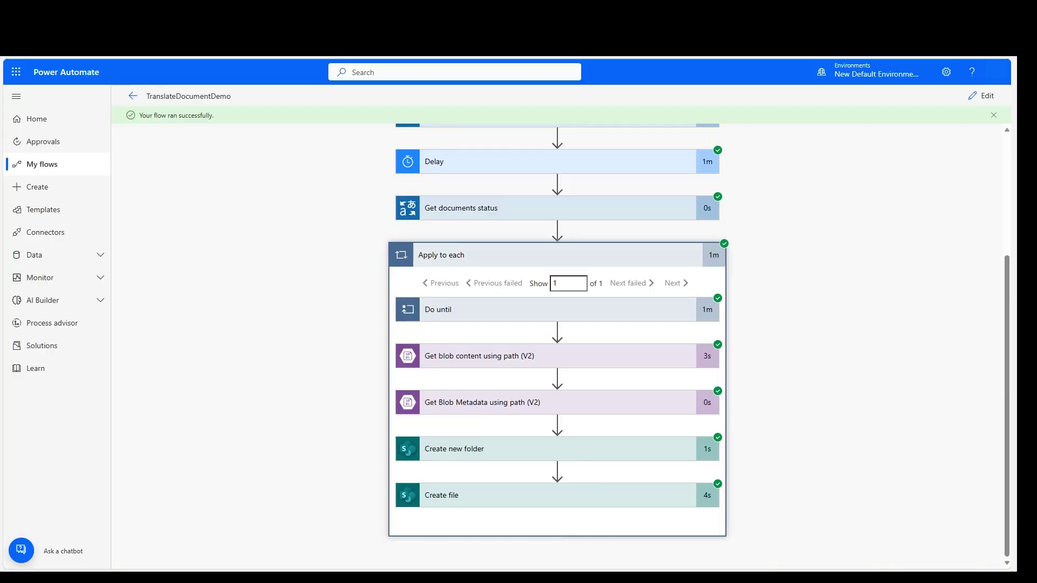